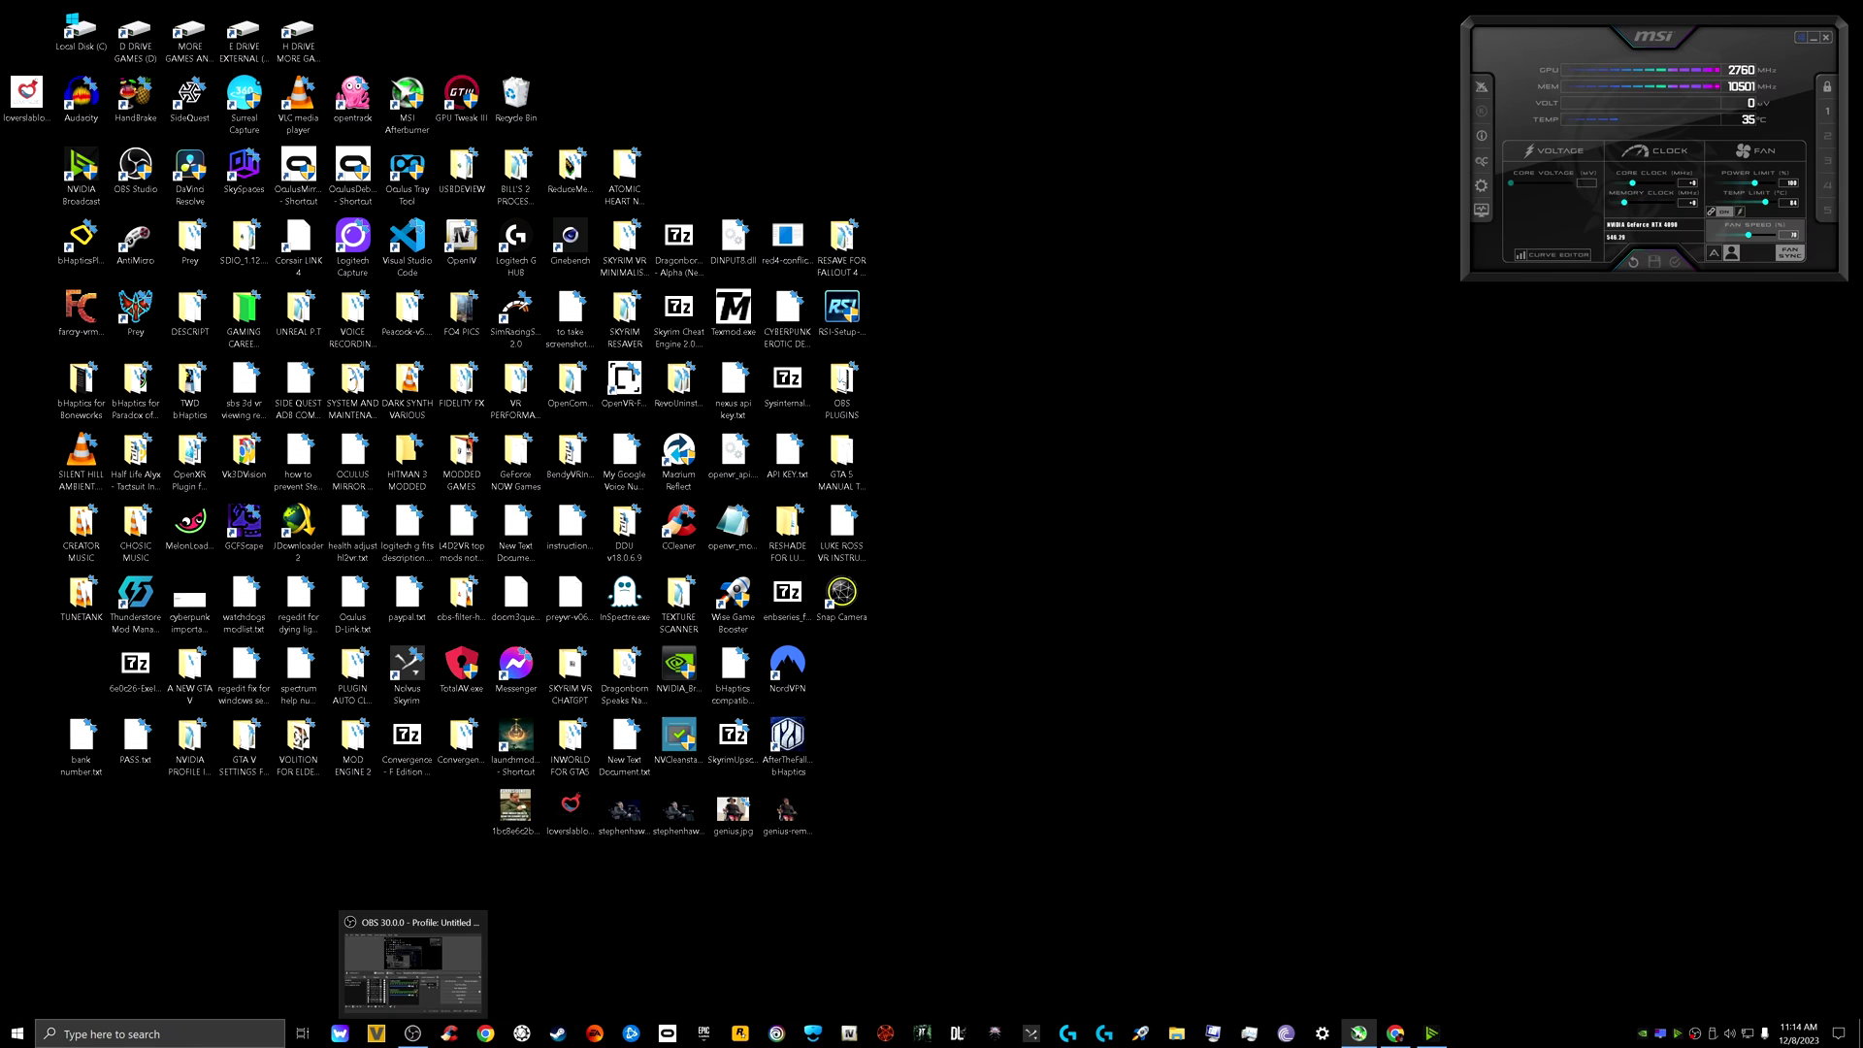
# Bring the dlss-swapper GitHub page forward and open its v1.0.2 release.
pyautogui.click(1395, 1034)
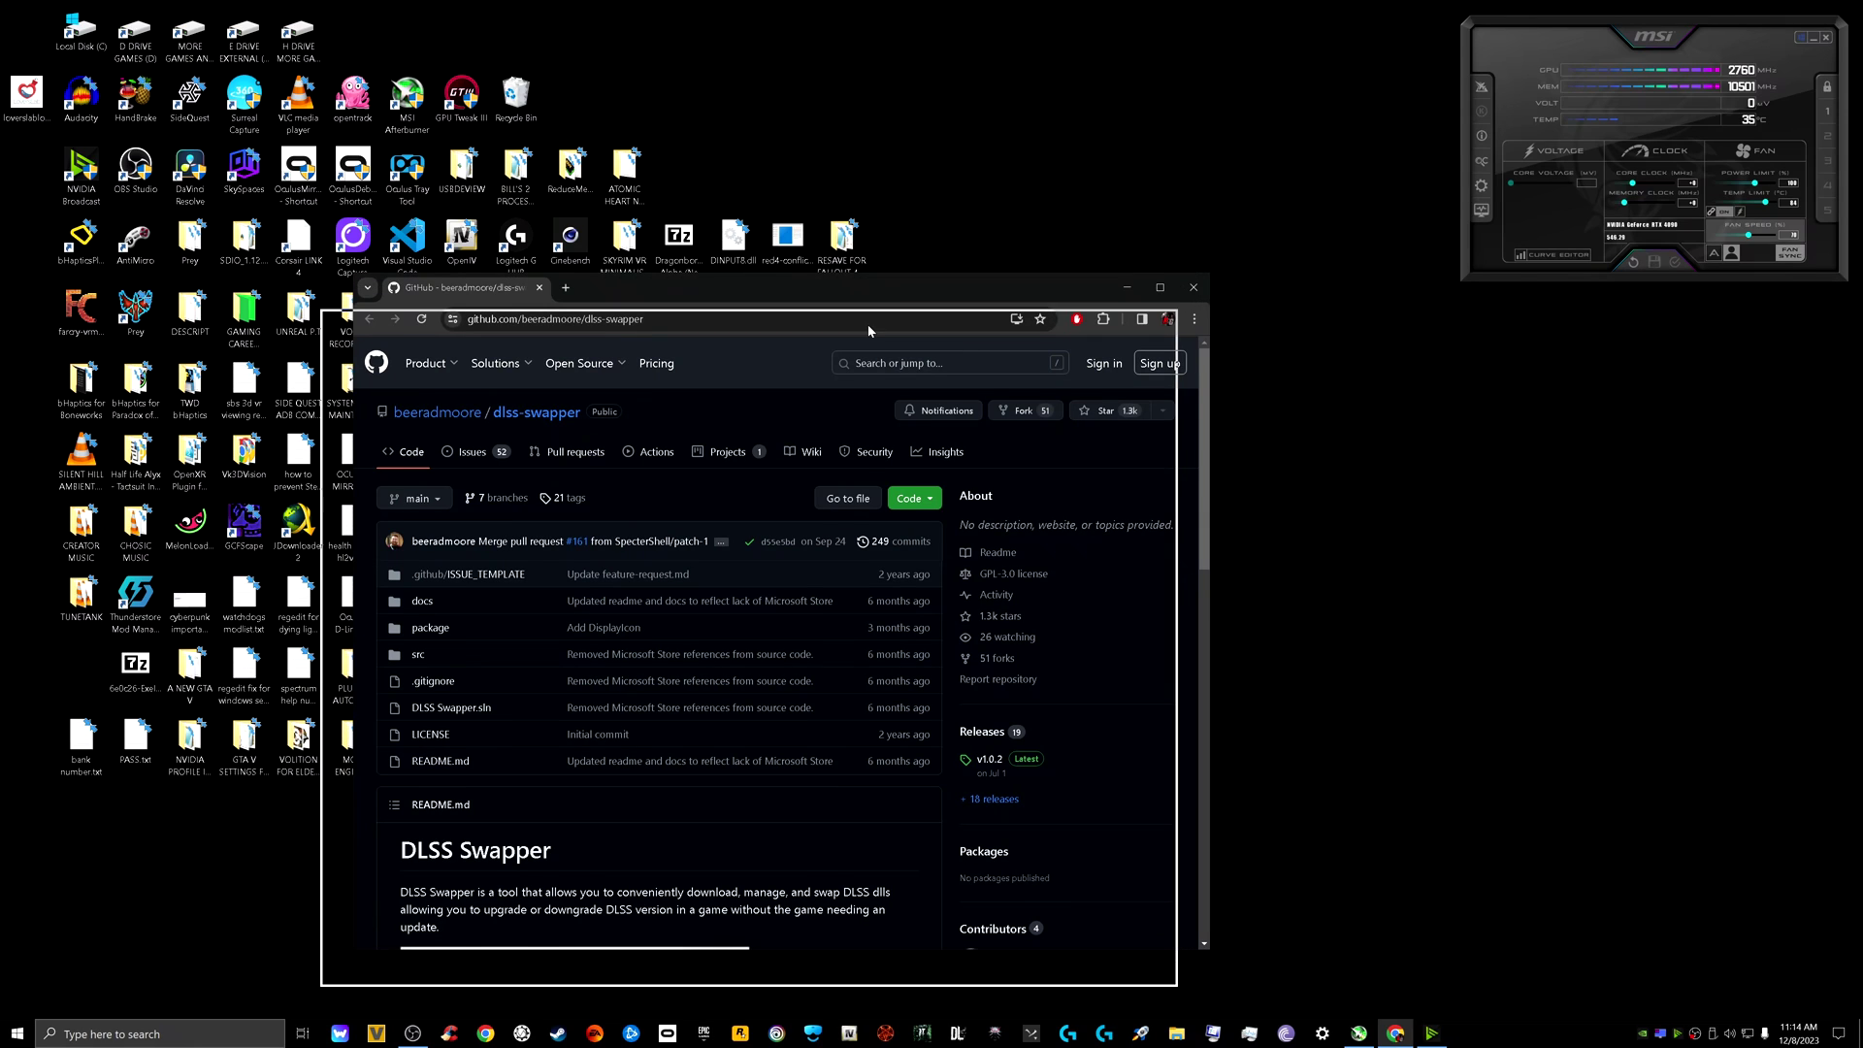
pyautogui.moveTo(870, 296); pyautogui.dragTo(837, 332)
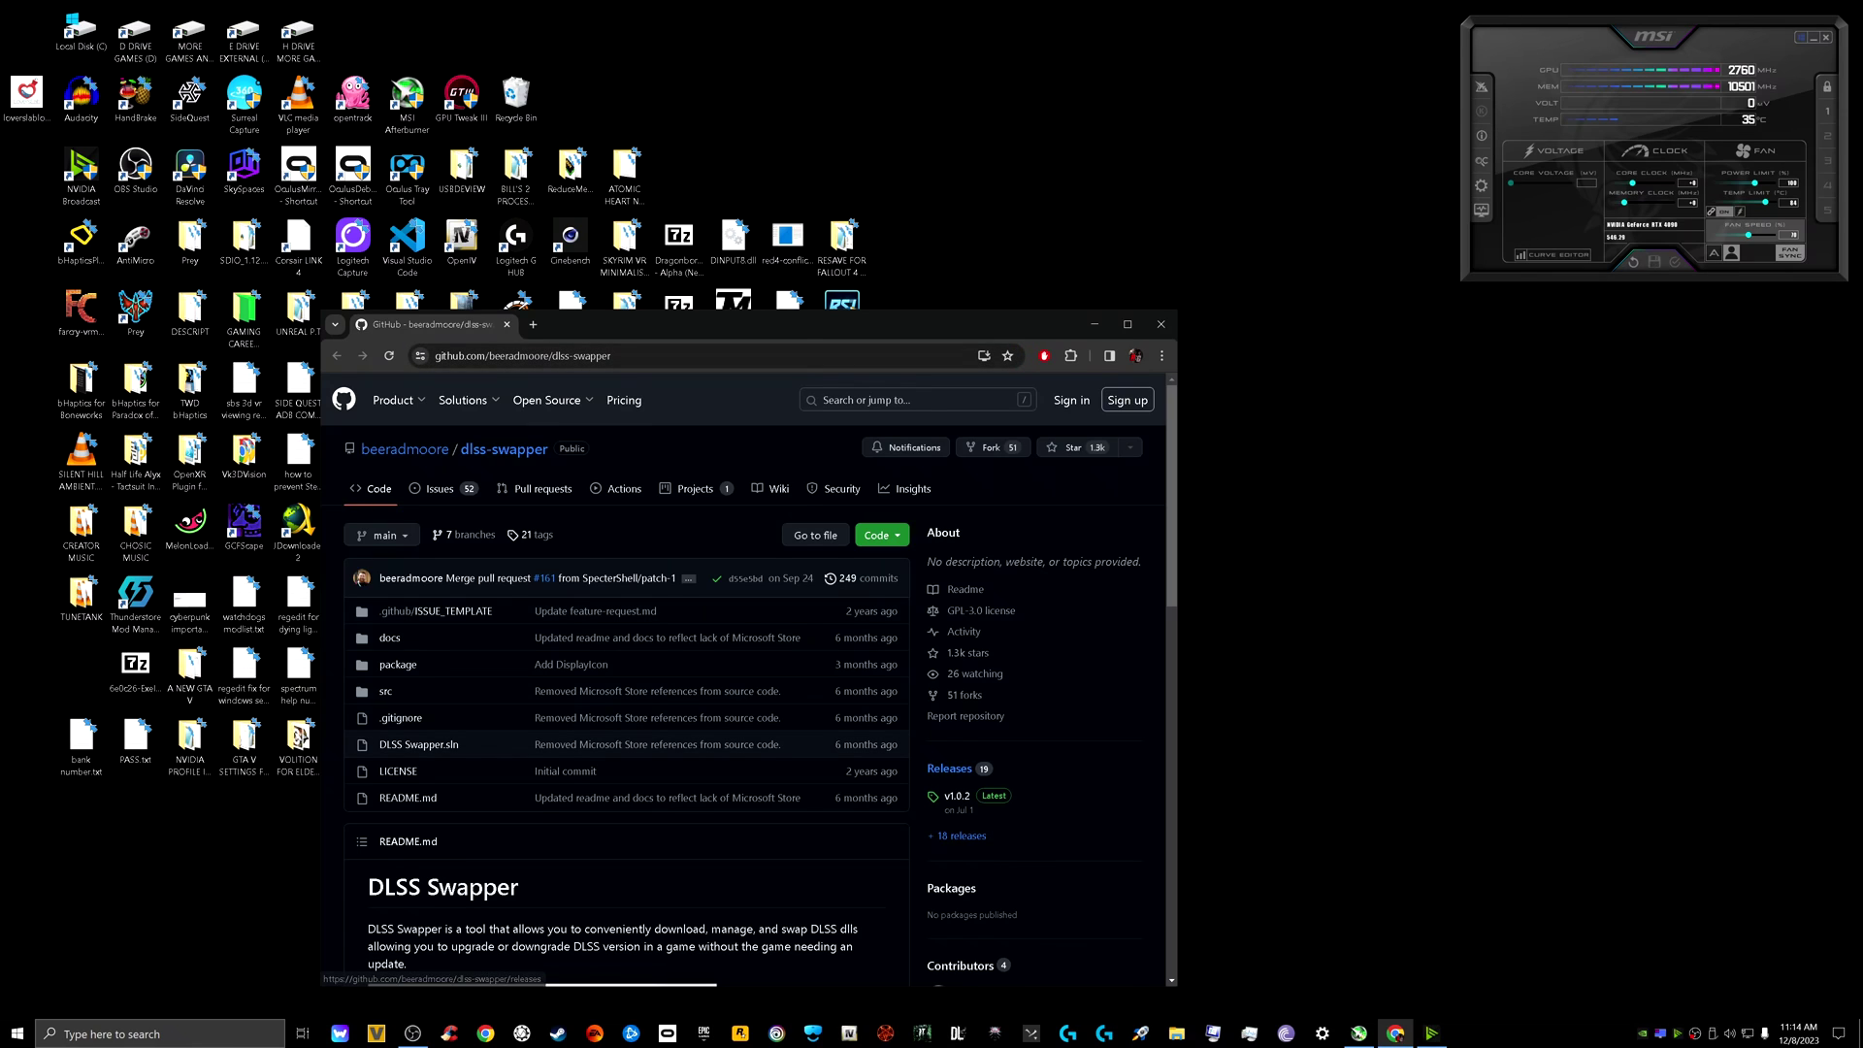
pyautogui.click(949, 768)
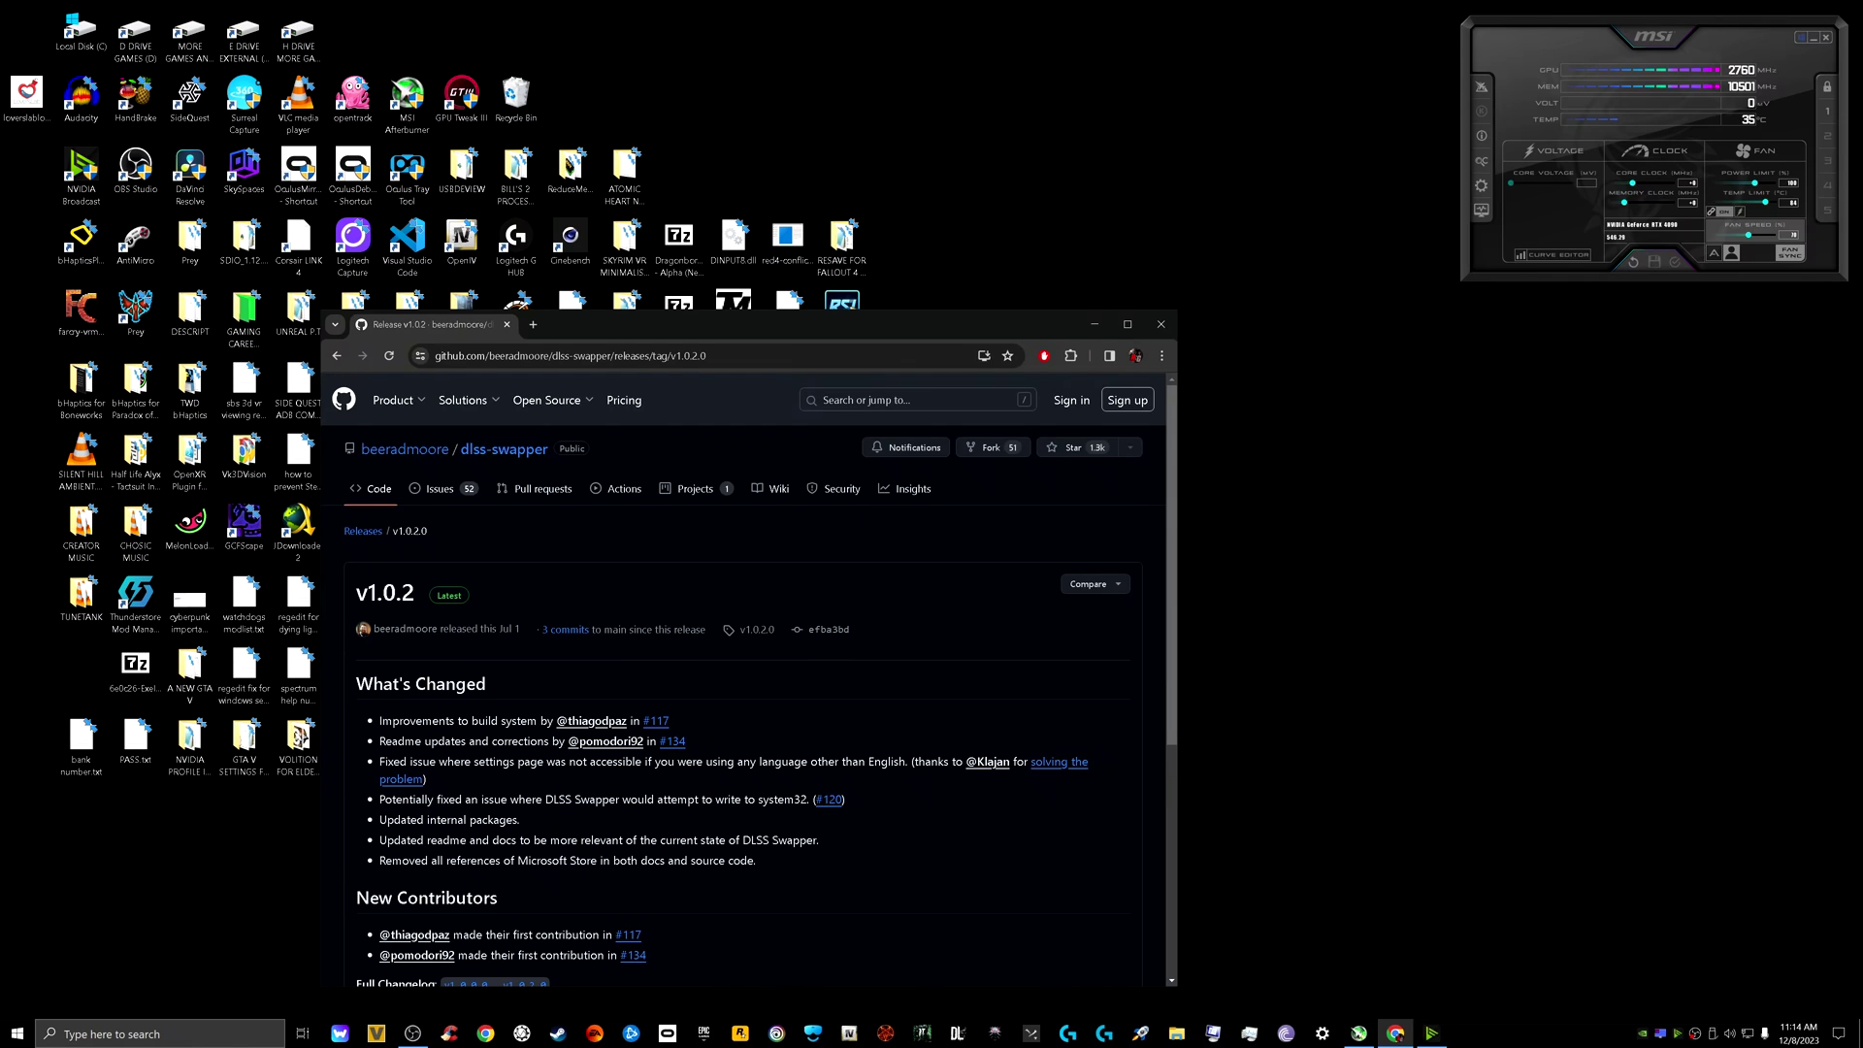
# Install DLSS Swapper into the default C:\Program Files\DLSS Swapper\ folder.
pyautogui.scroll(-5, 748, 679)
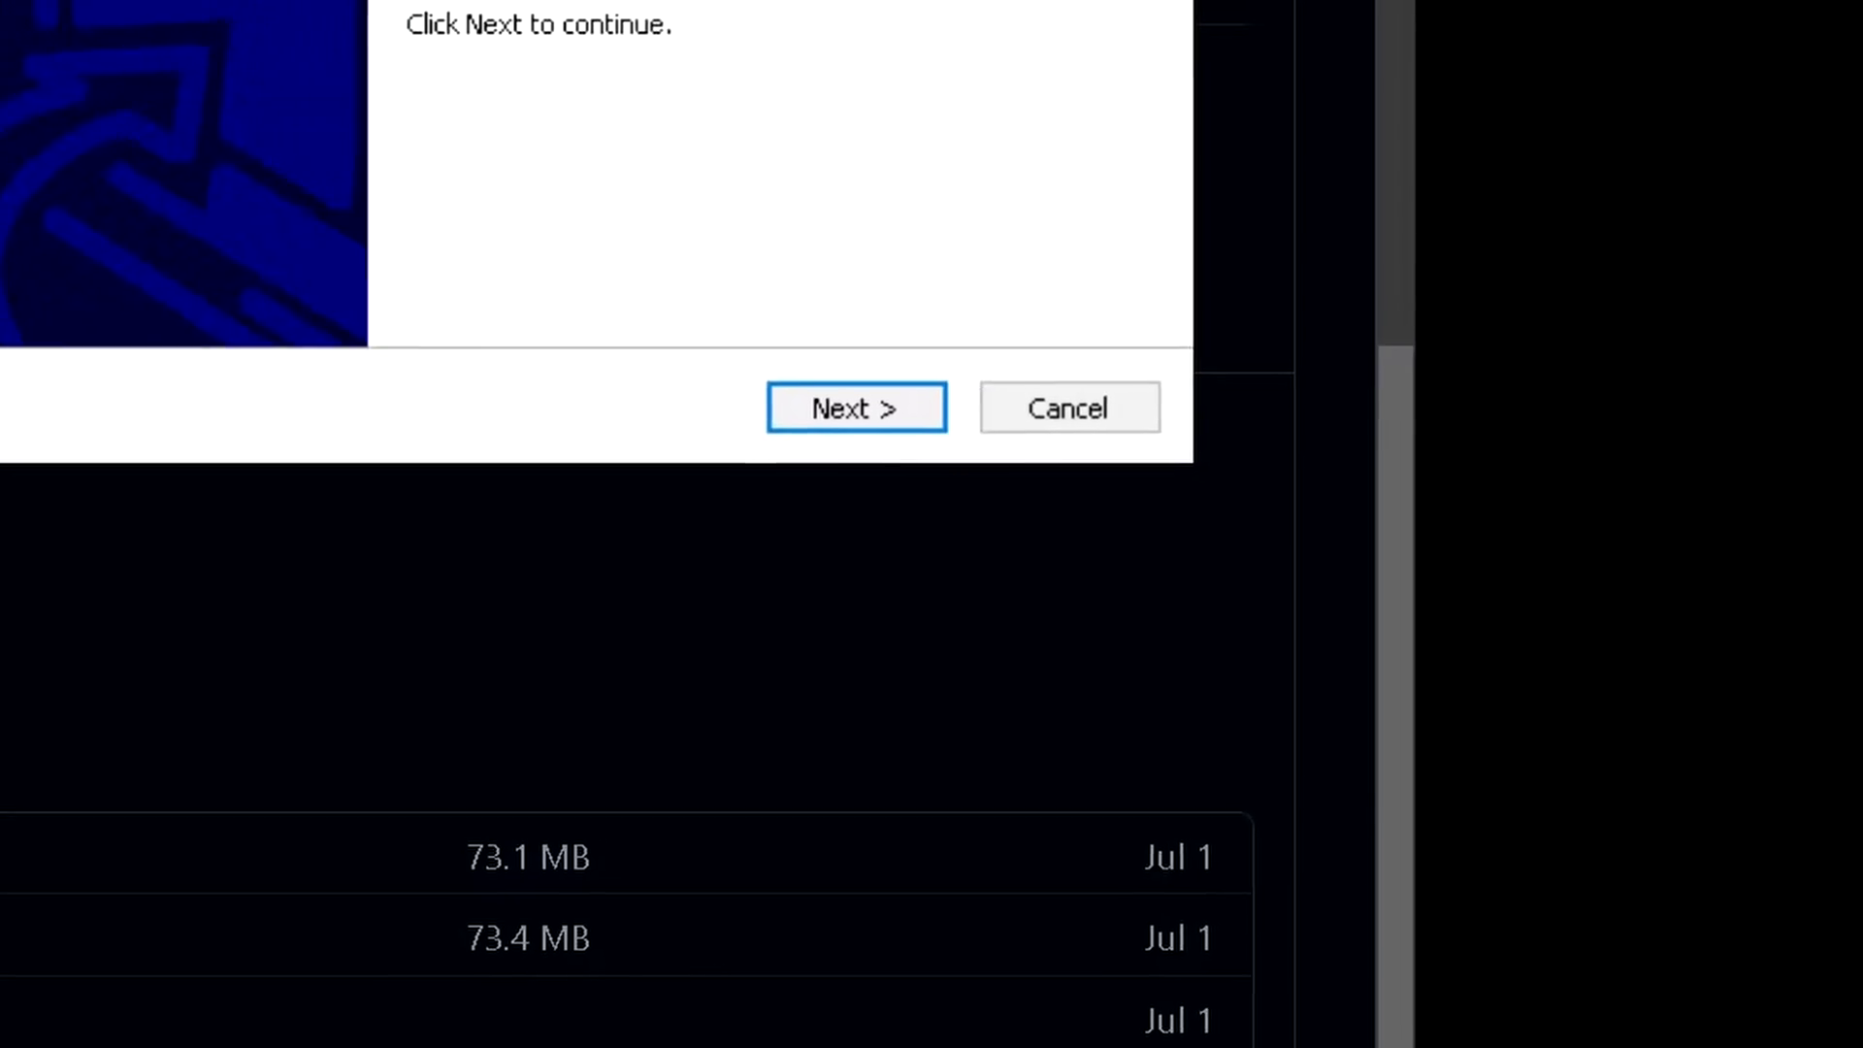
pyautogui.press('Return')
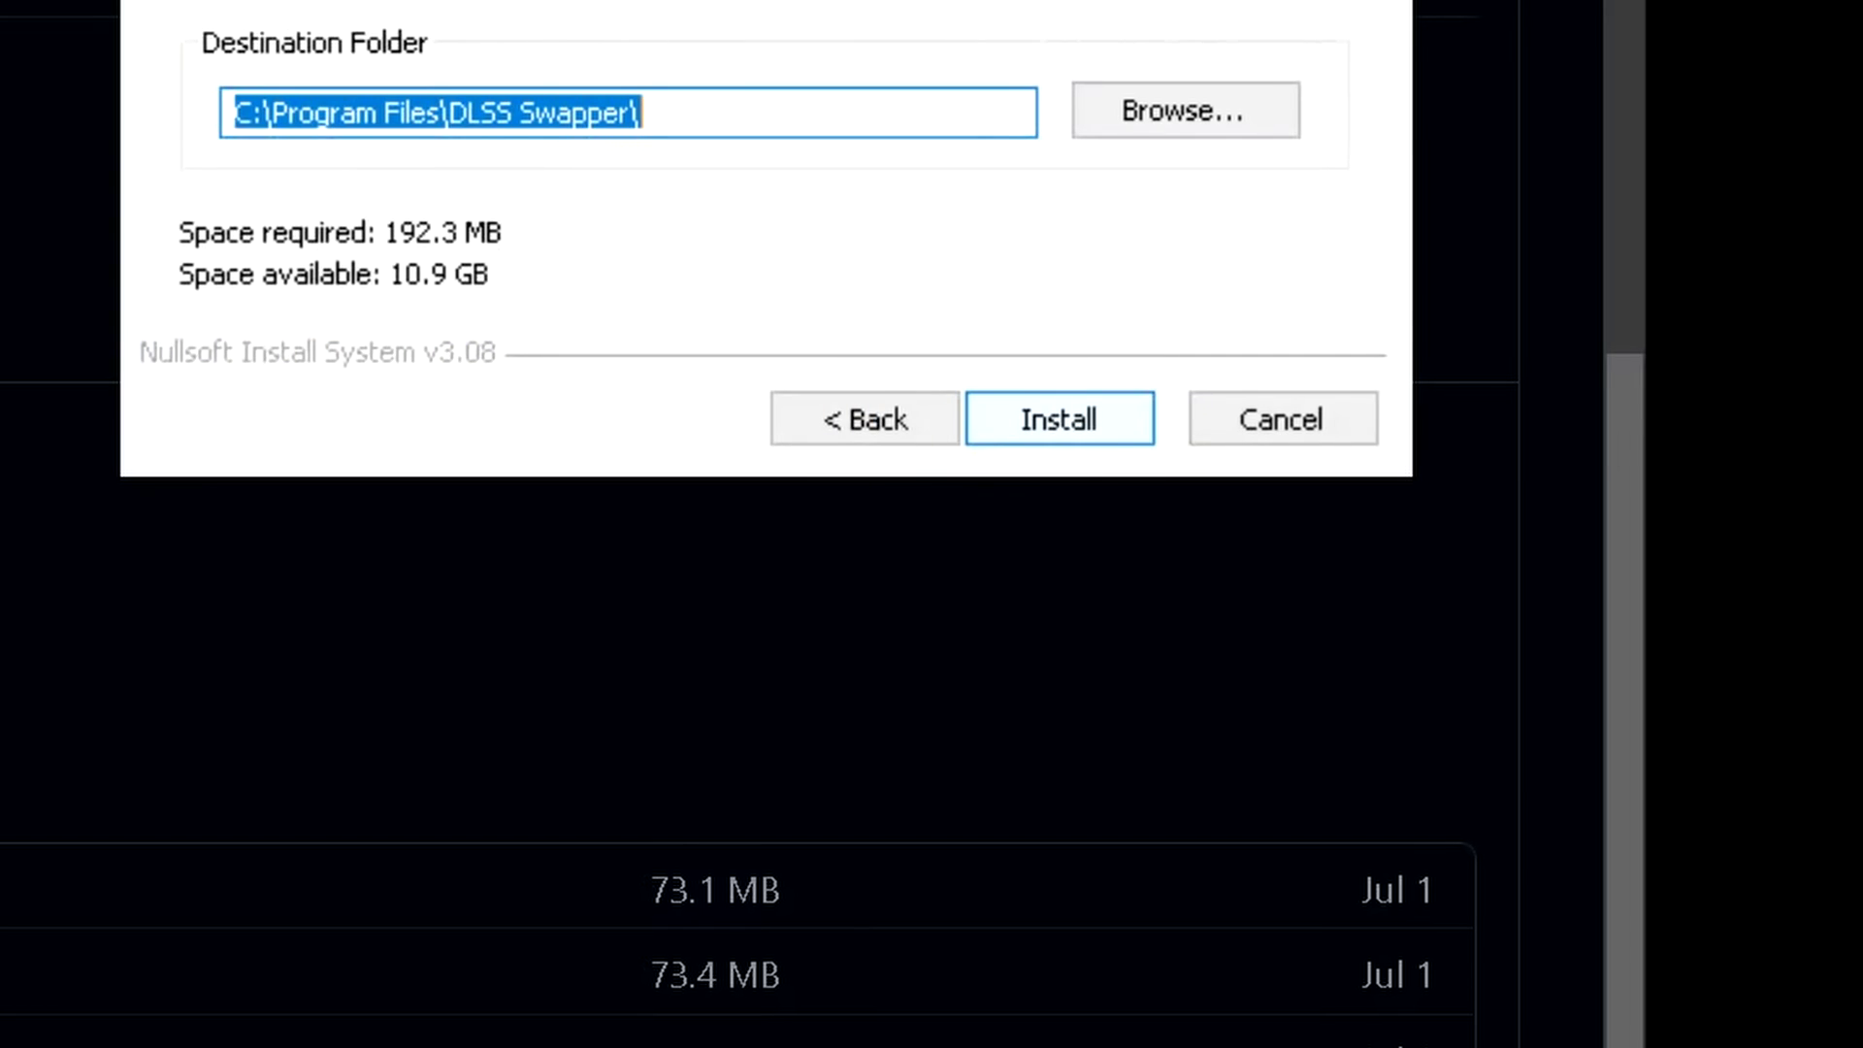
pyautogui.press('Return')
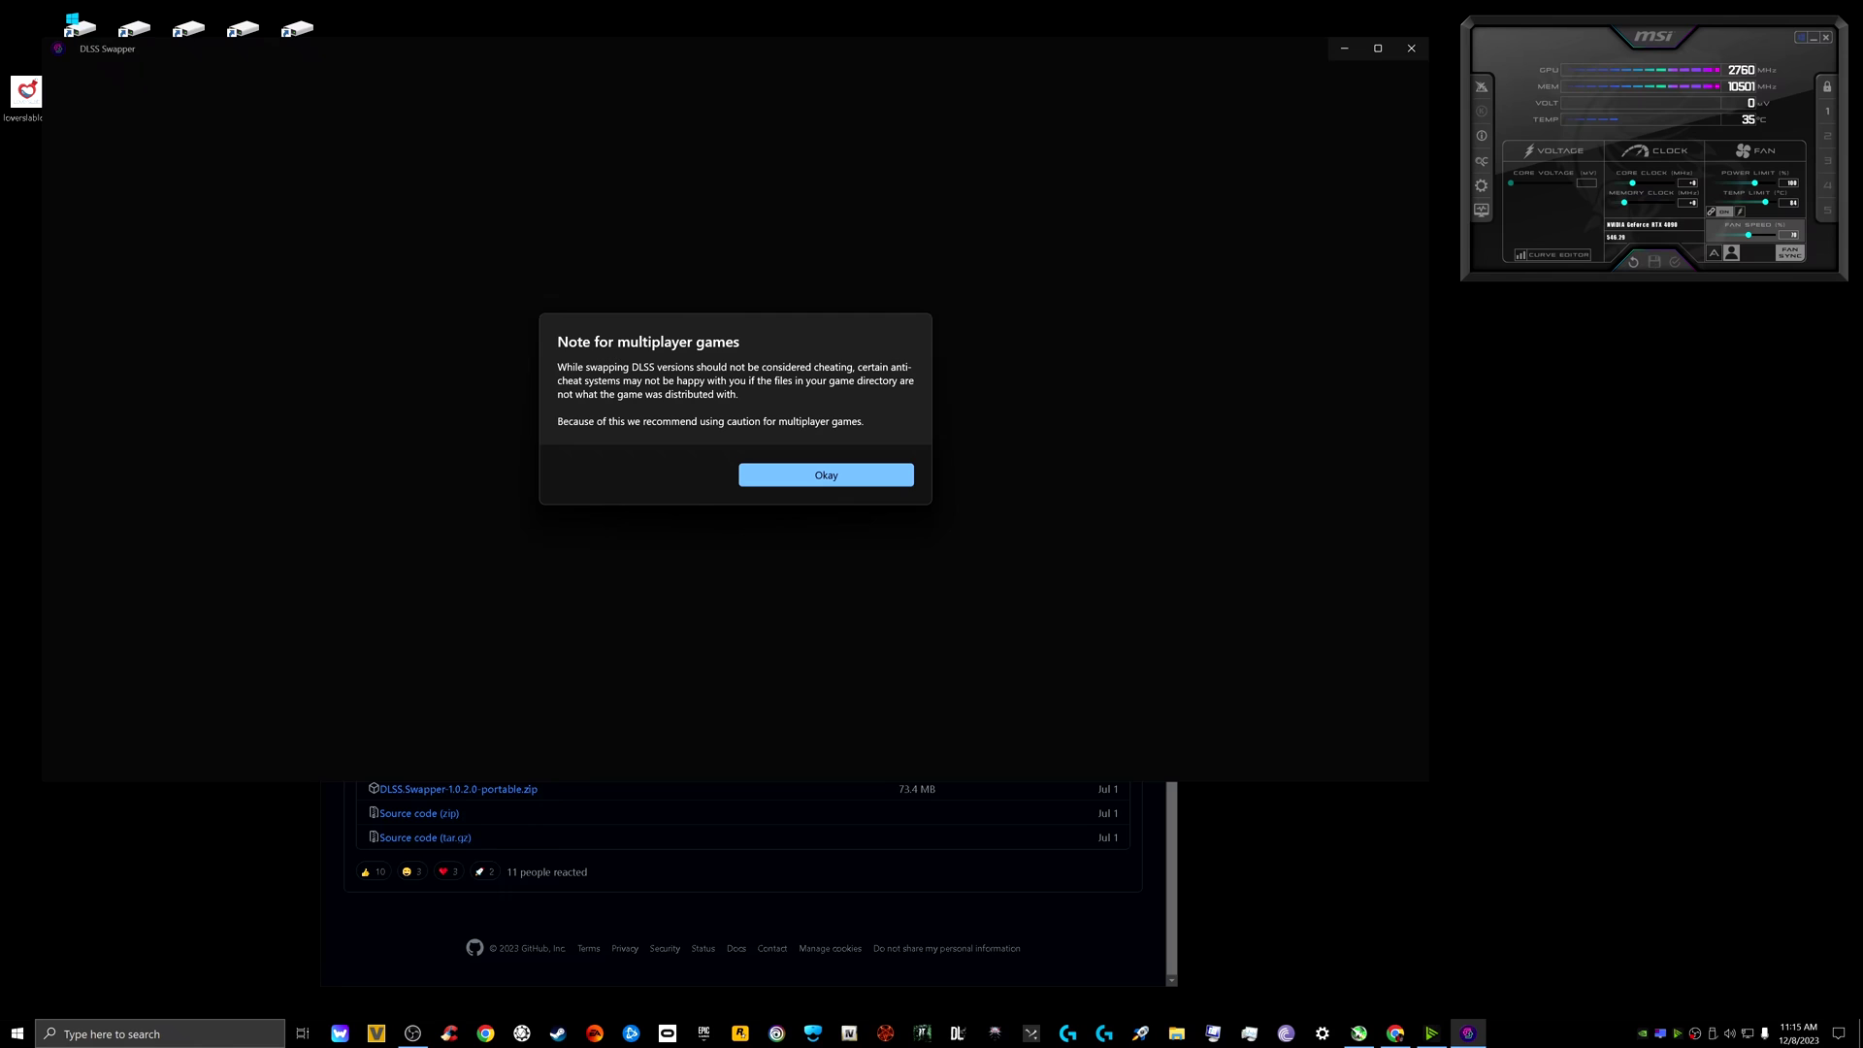
# Accept the multiplayer anti-cheat note and move the DLSS Swapper window down-left.
pyautogui.press('Return')
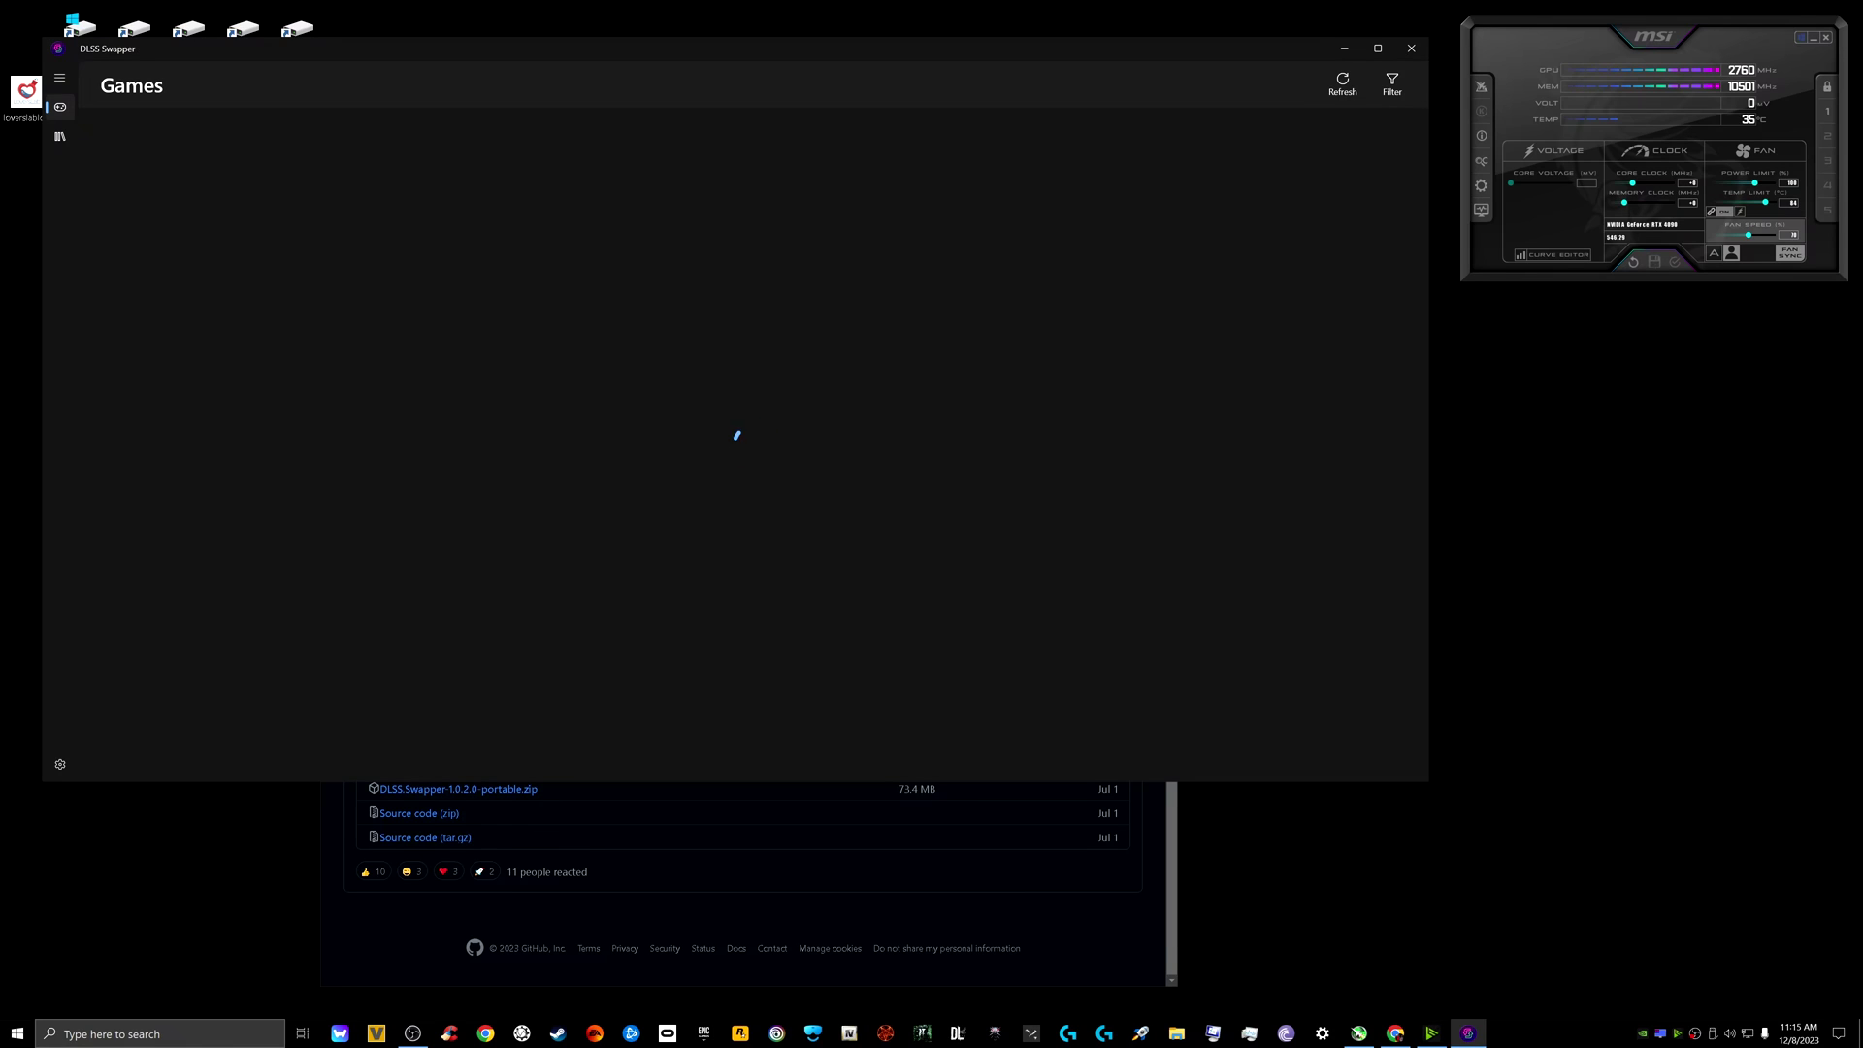
pyautogui.moveTo(1184, 47); pyautogui.dragTo(1171, 214)
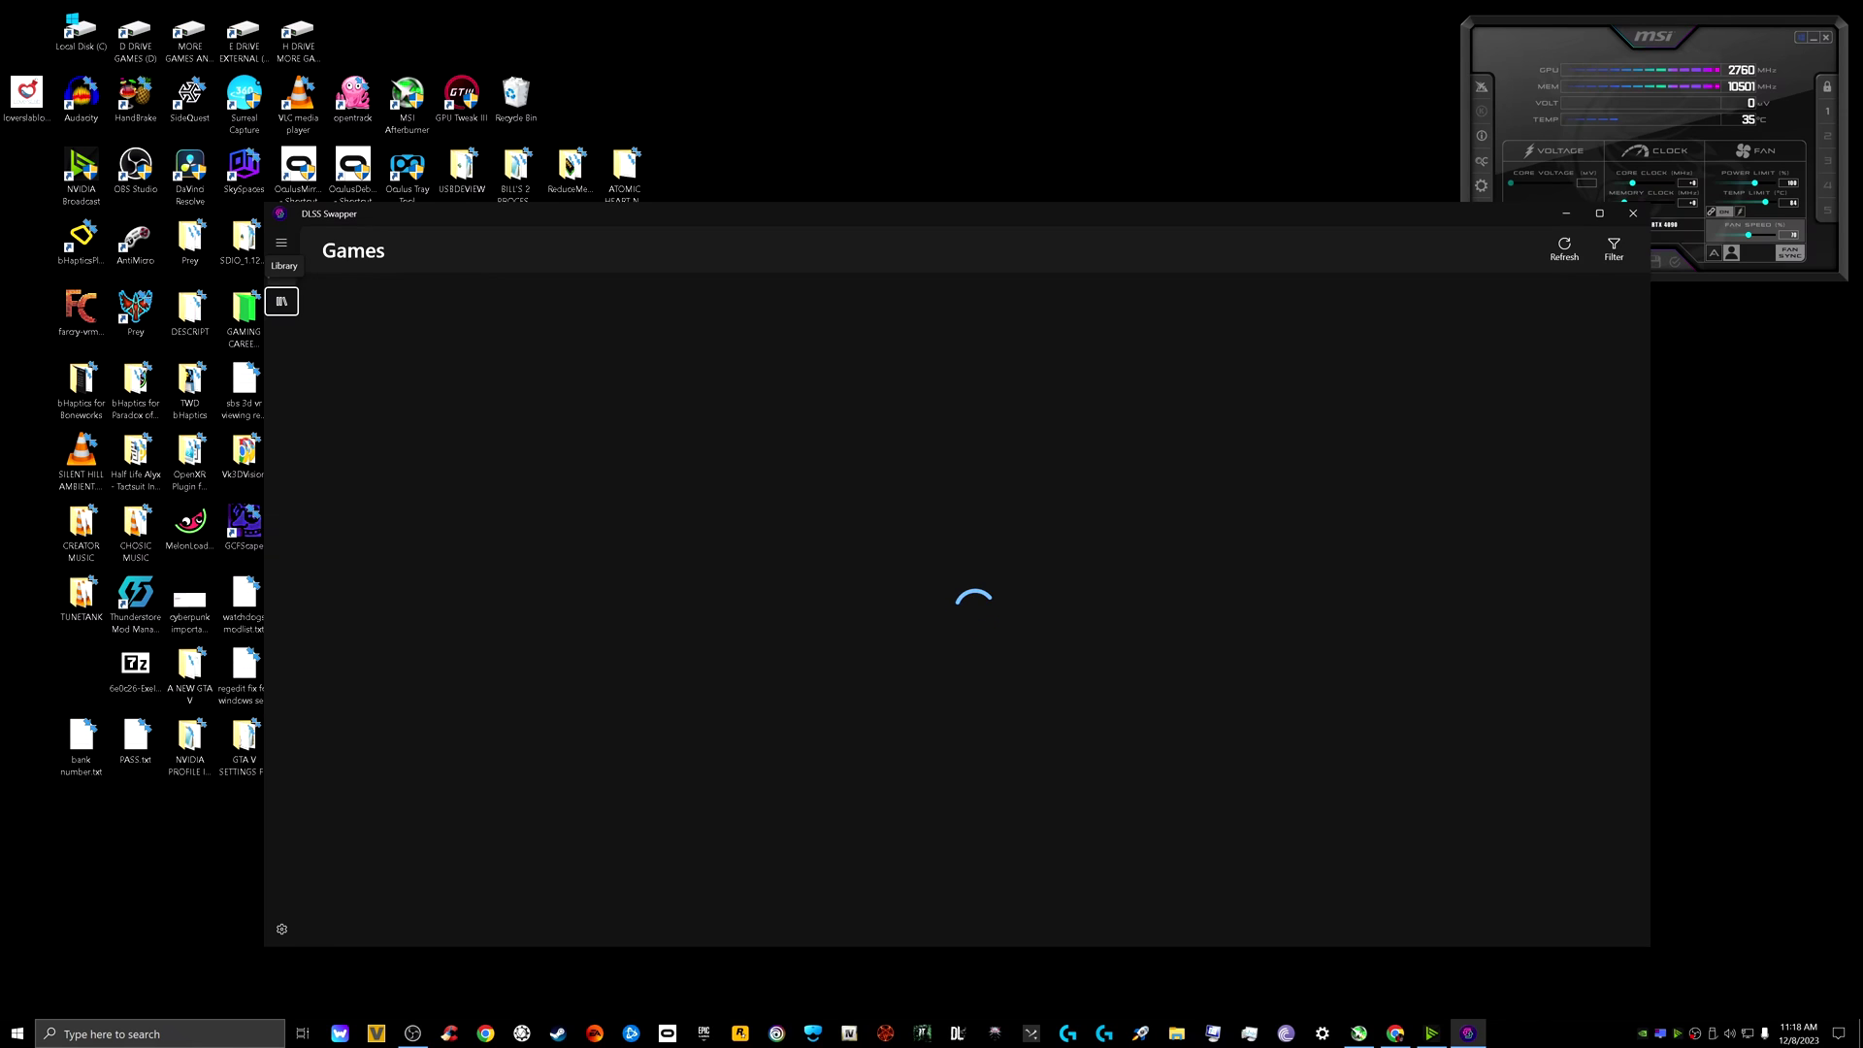
# Download DLSS v3.5.10 from the Library of DLSS versions.
pyautogui.click(282, 243)
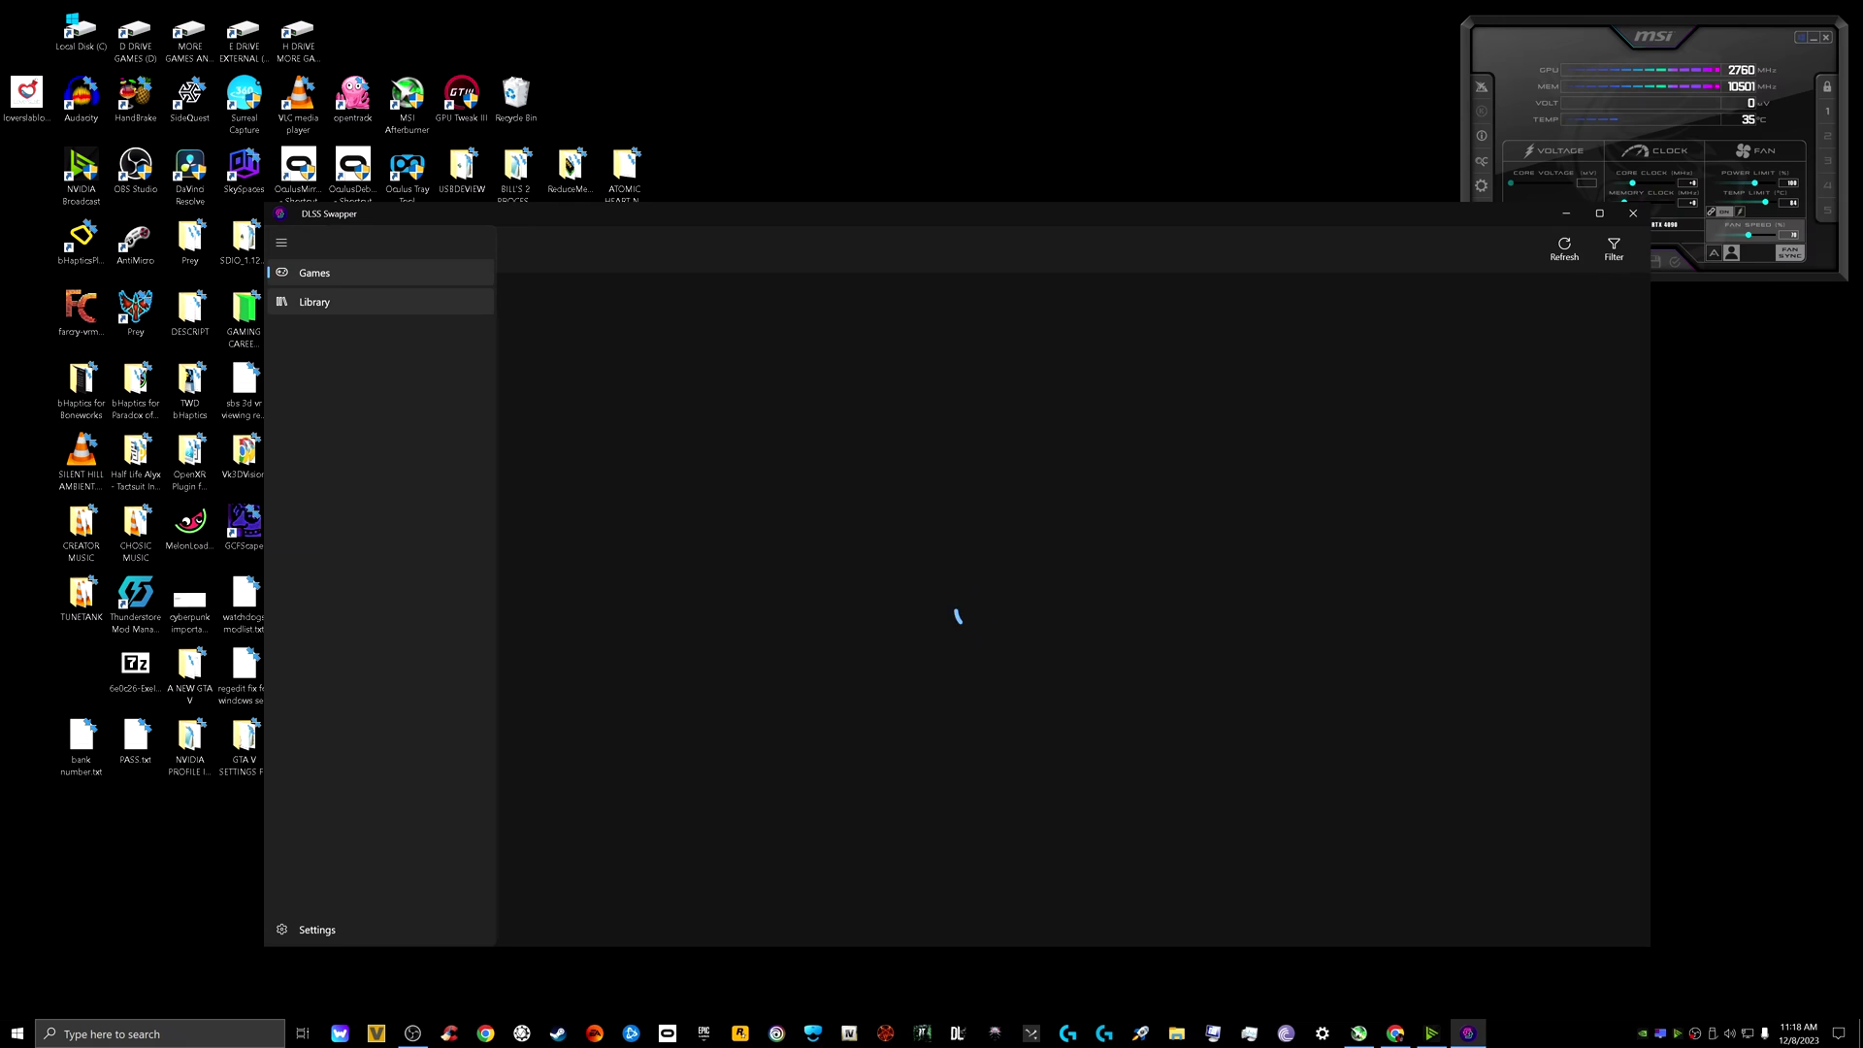
pyautogui.click(313, 302)
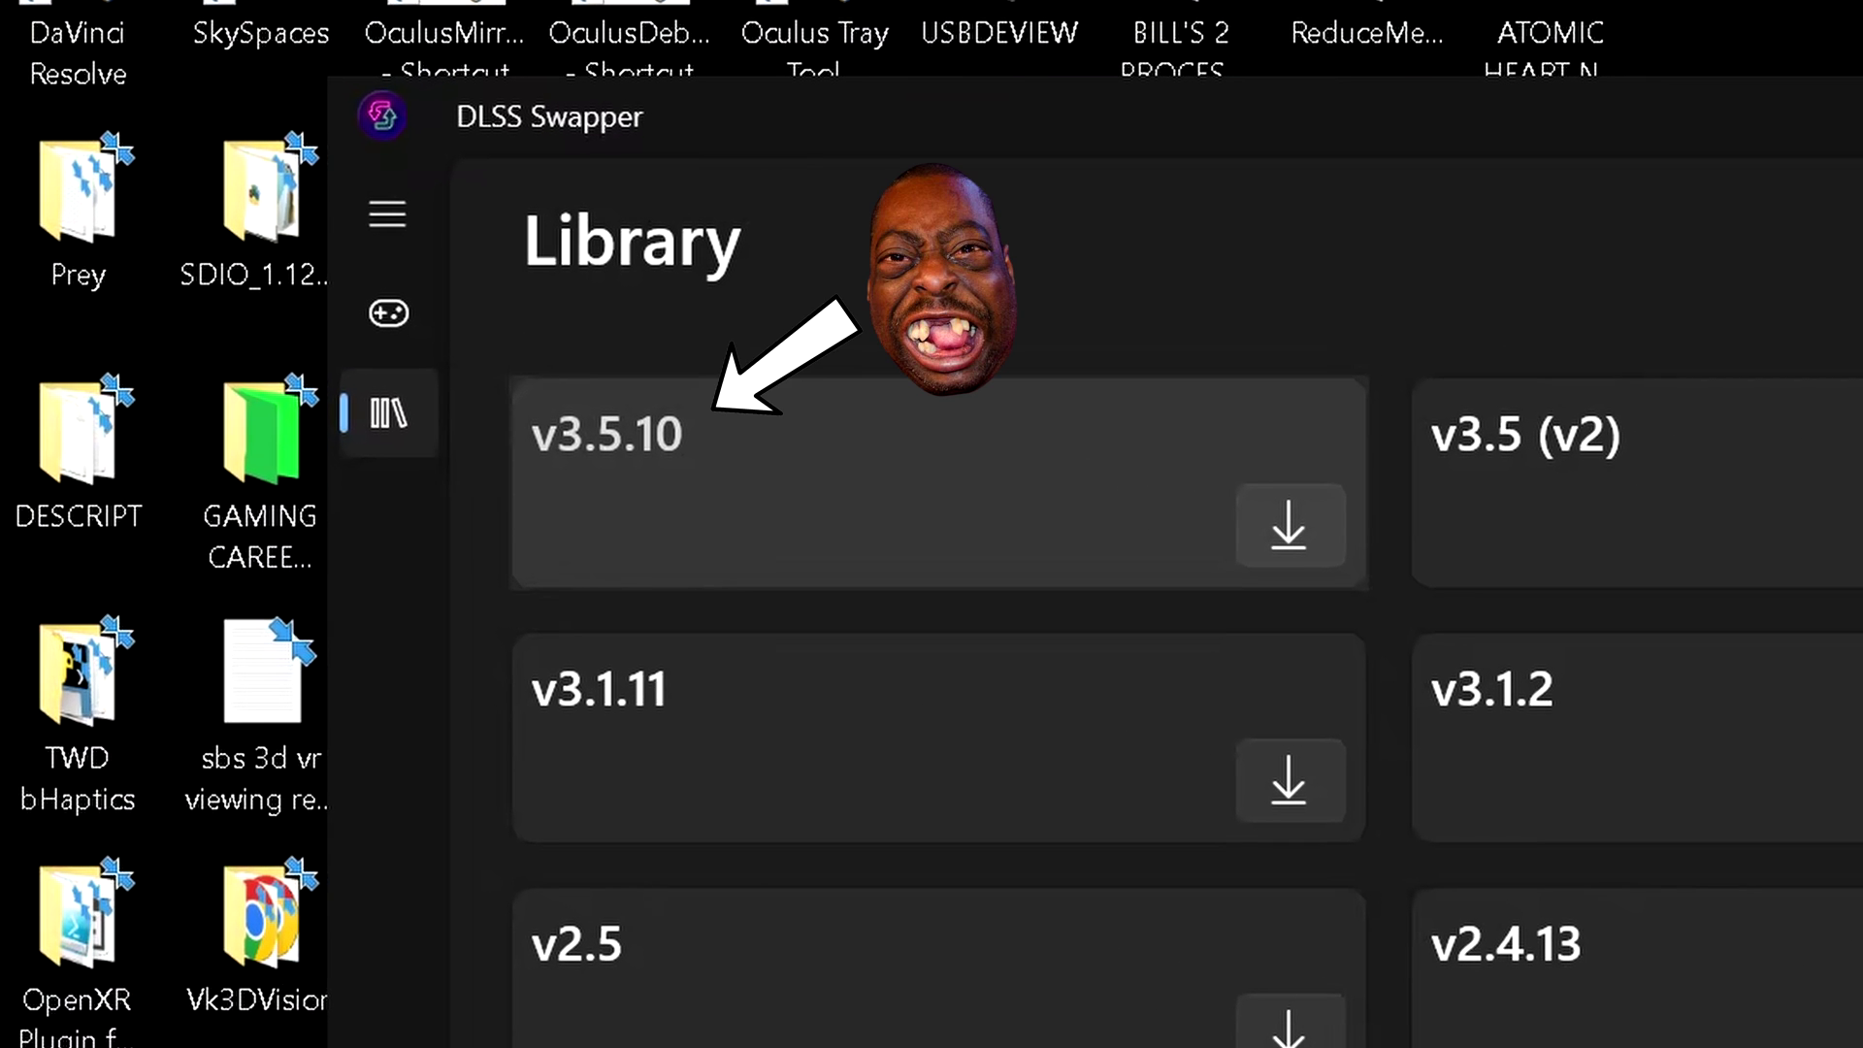
pyautogui.click(1289, 527)
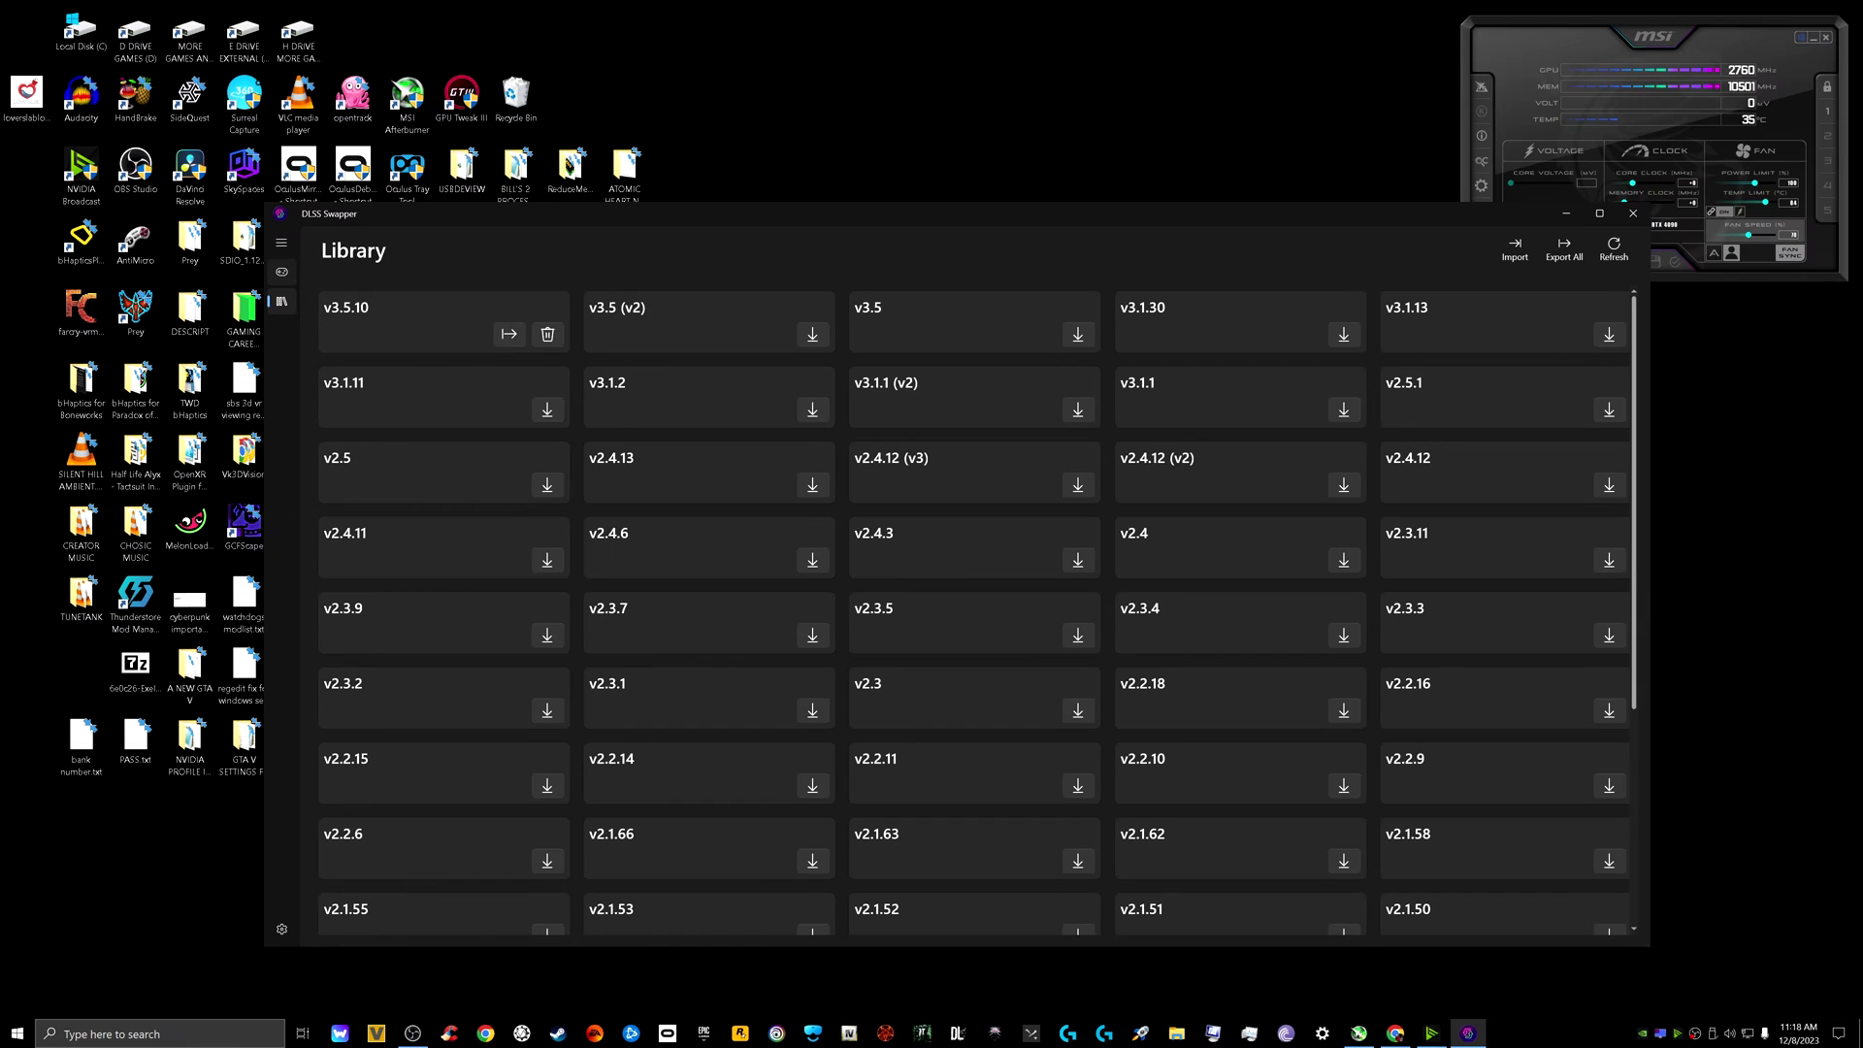
# Go back to Games and scroll through the installed games' DLSS versions.
pyautogui.click(282, 271)
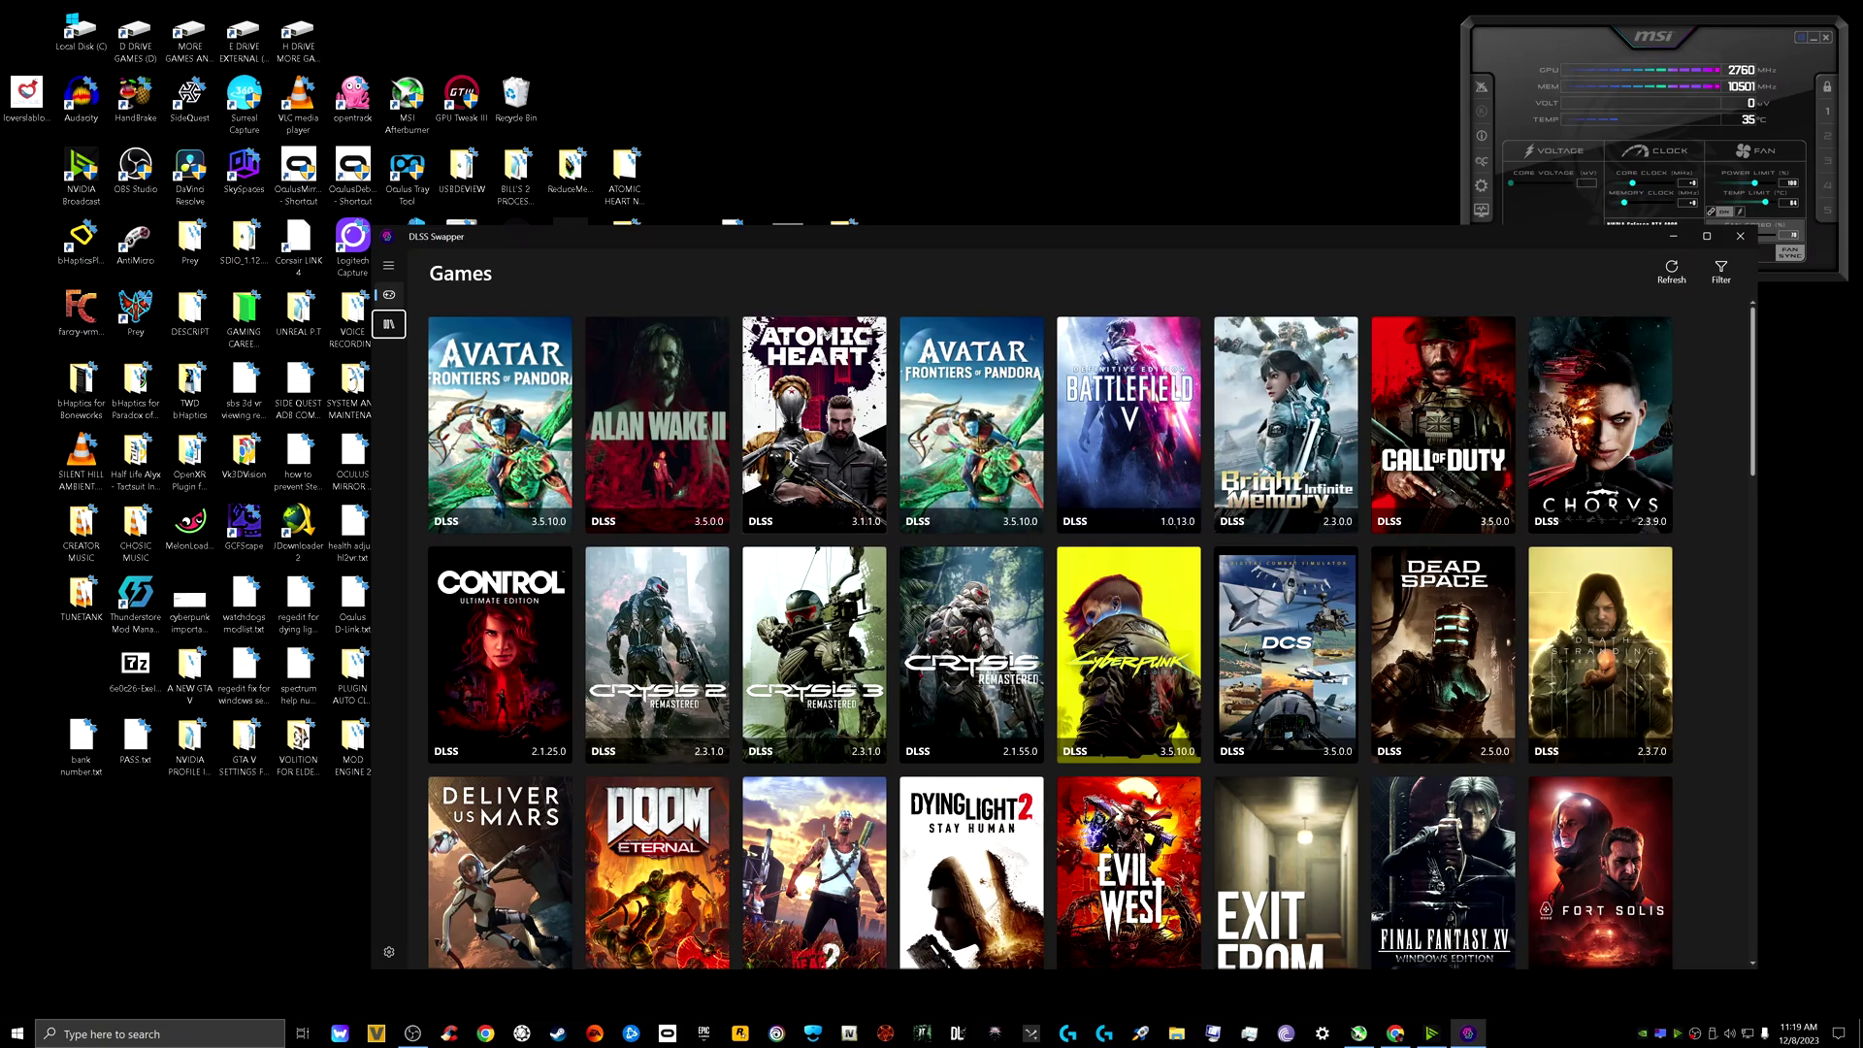
pyautogui.scroll(-10, 1092, 630)
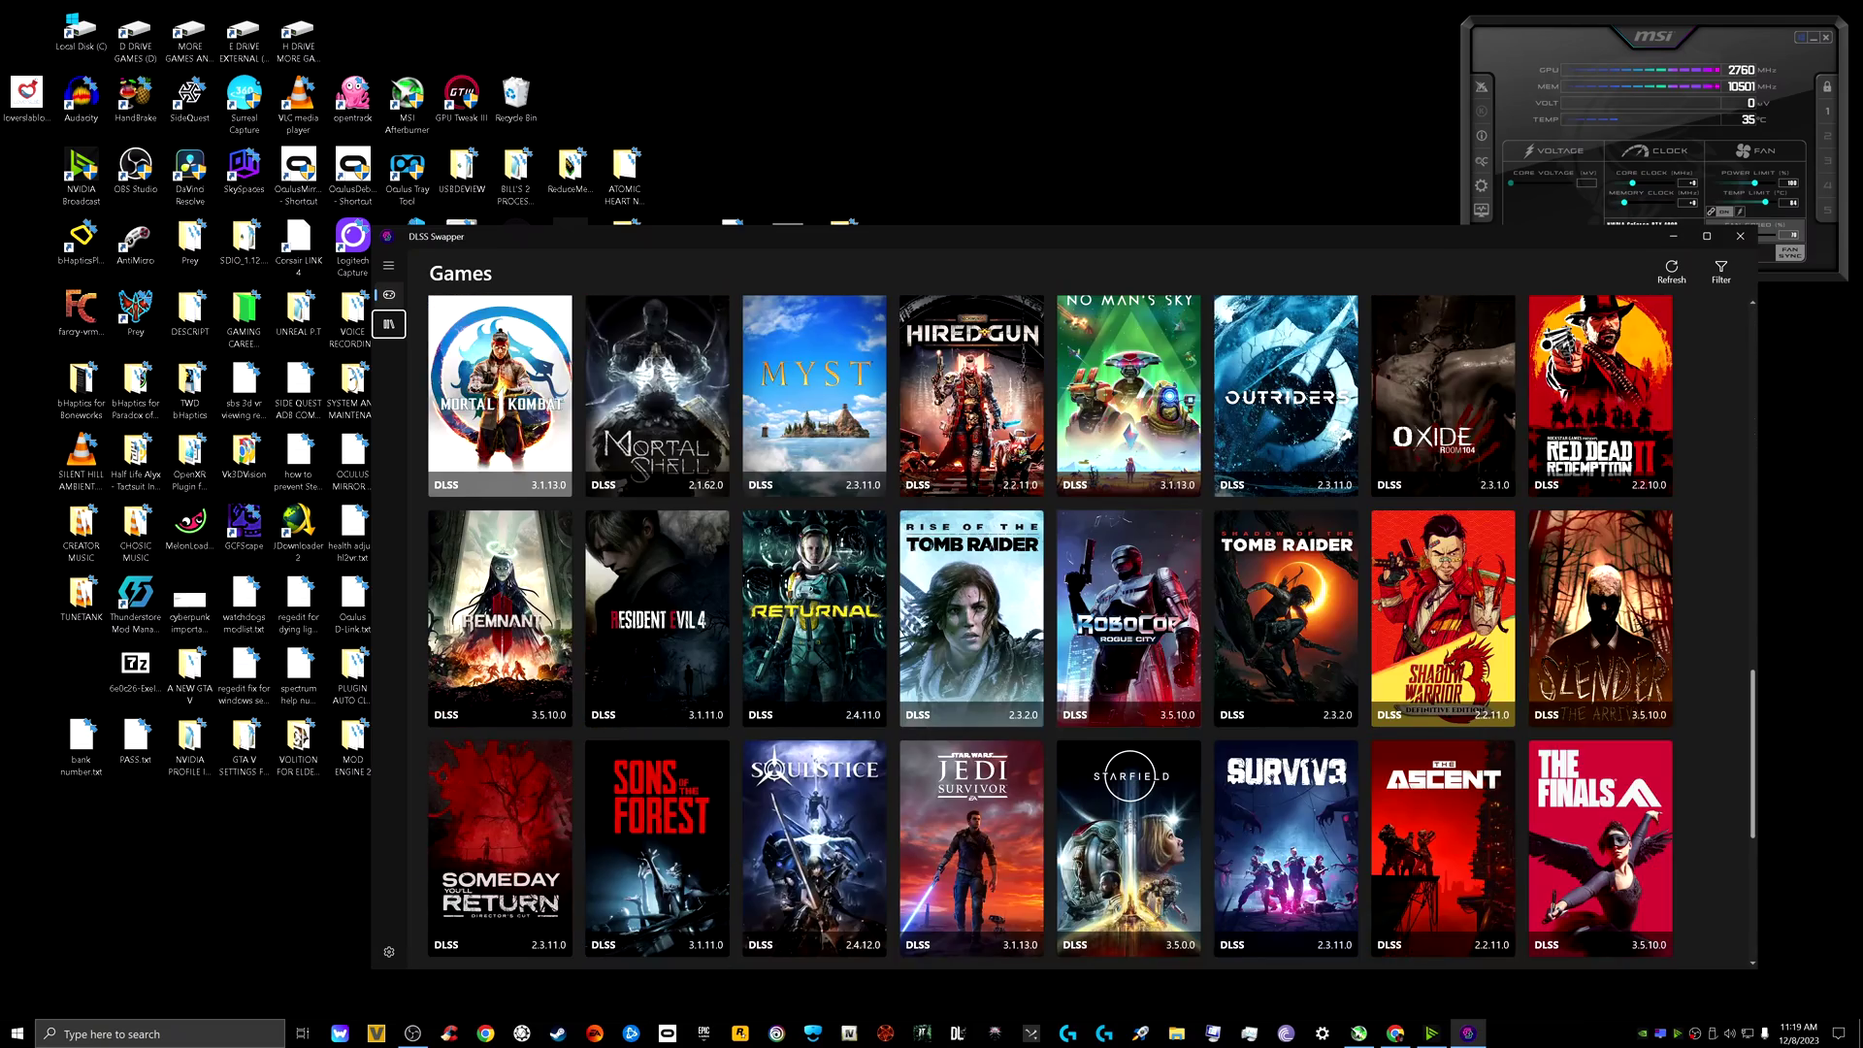
pyautogui.scroll(-2, 1050, 633)
pyautogui.scroll(12, 1092, 631)
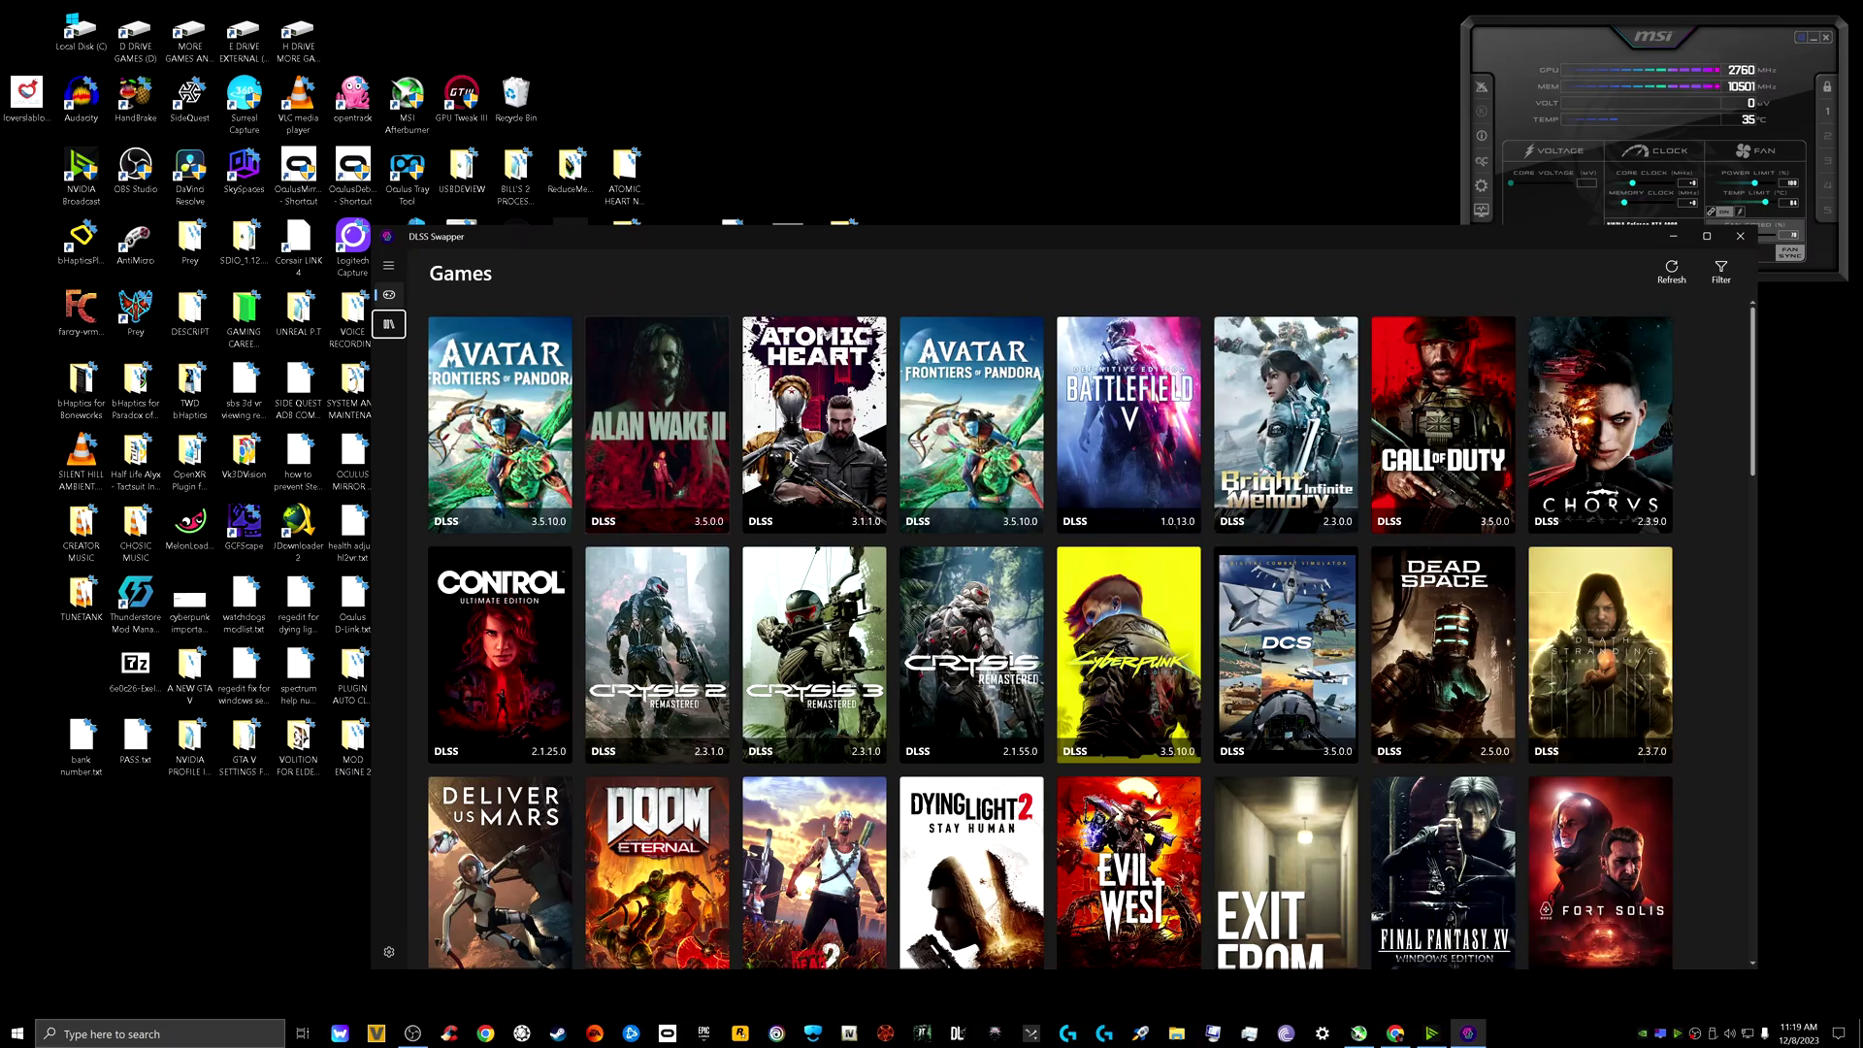
pyautogui.scroll(-15, 1092, 631)
pyautogui.scroll(8, 1091, 630)
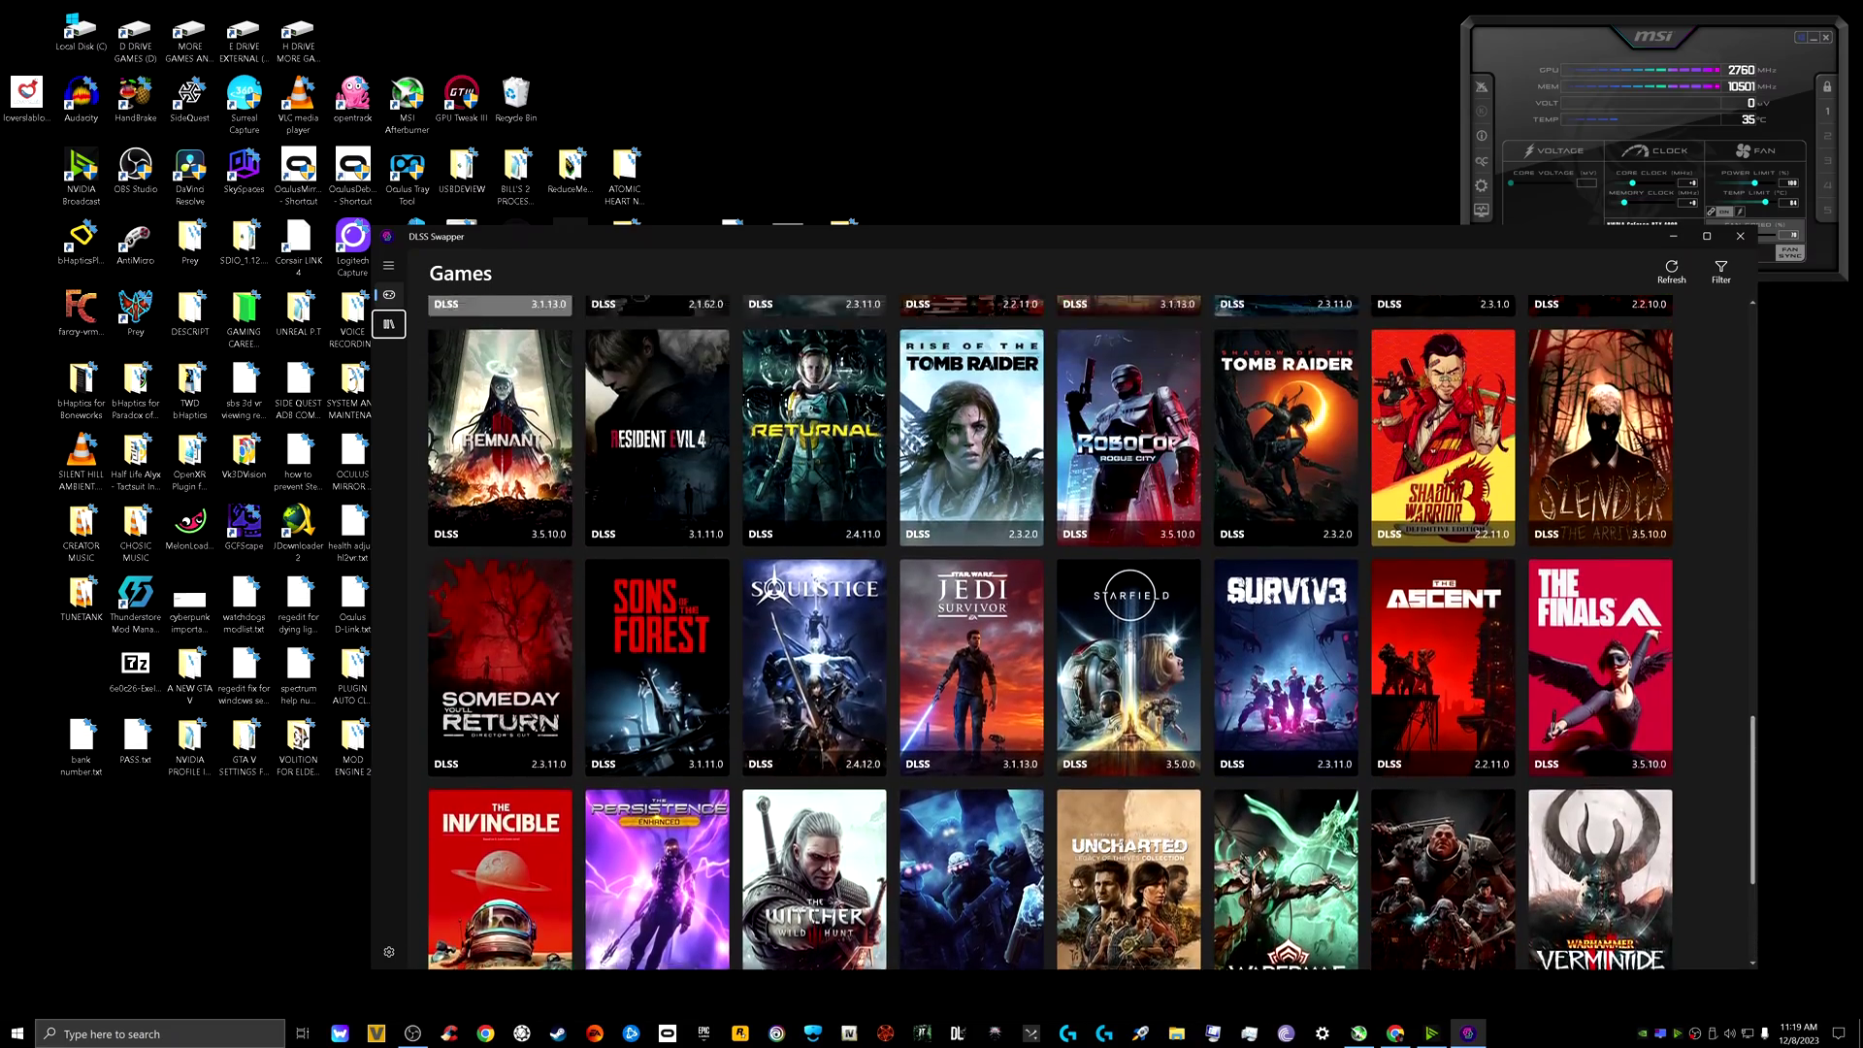
pyautogui.scroll(-5, 1091, 631)
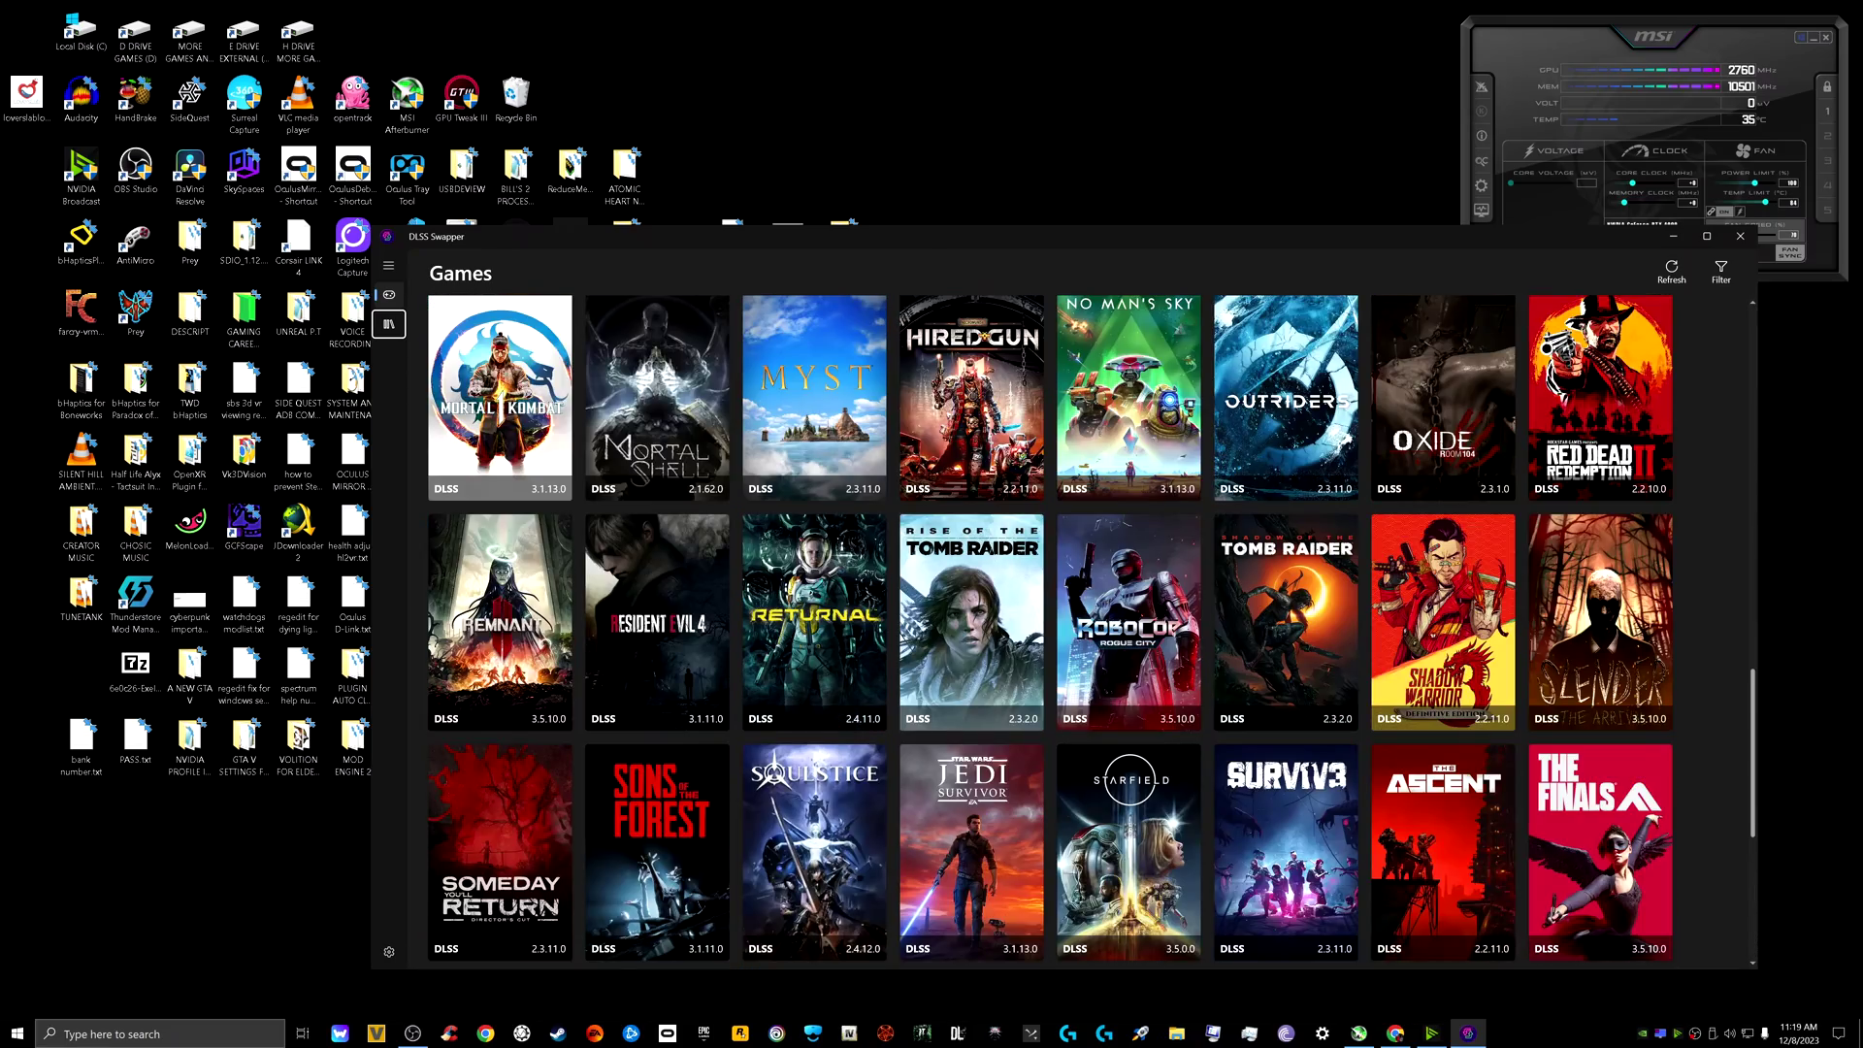
pyautogui.scroll(-3, 1092, 631)
pyautogui.scroll(12, 1092, 631)
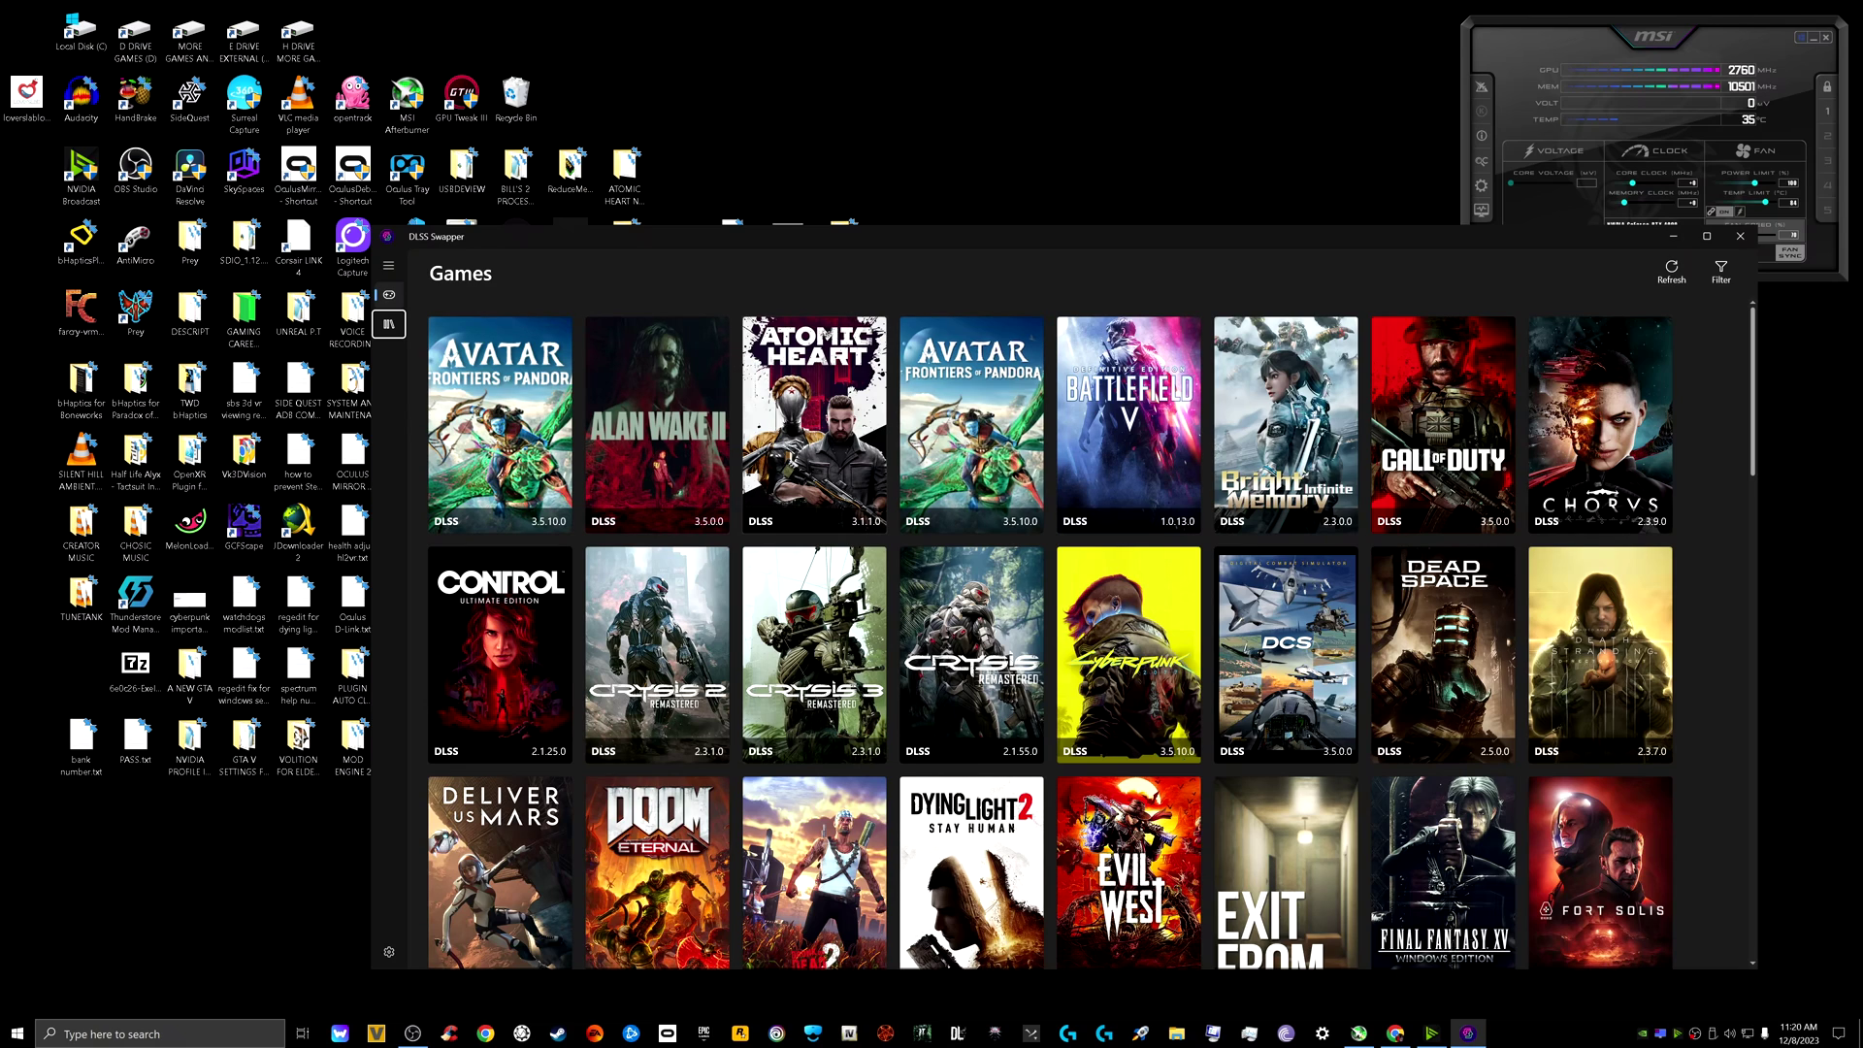
# Swap DLSS 3.5.10.0 into Alan Wake II.
pyautogui.click(1286, 655)
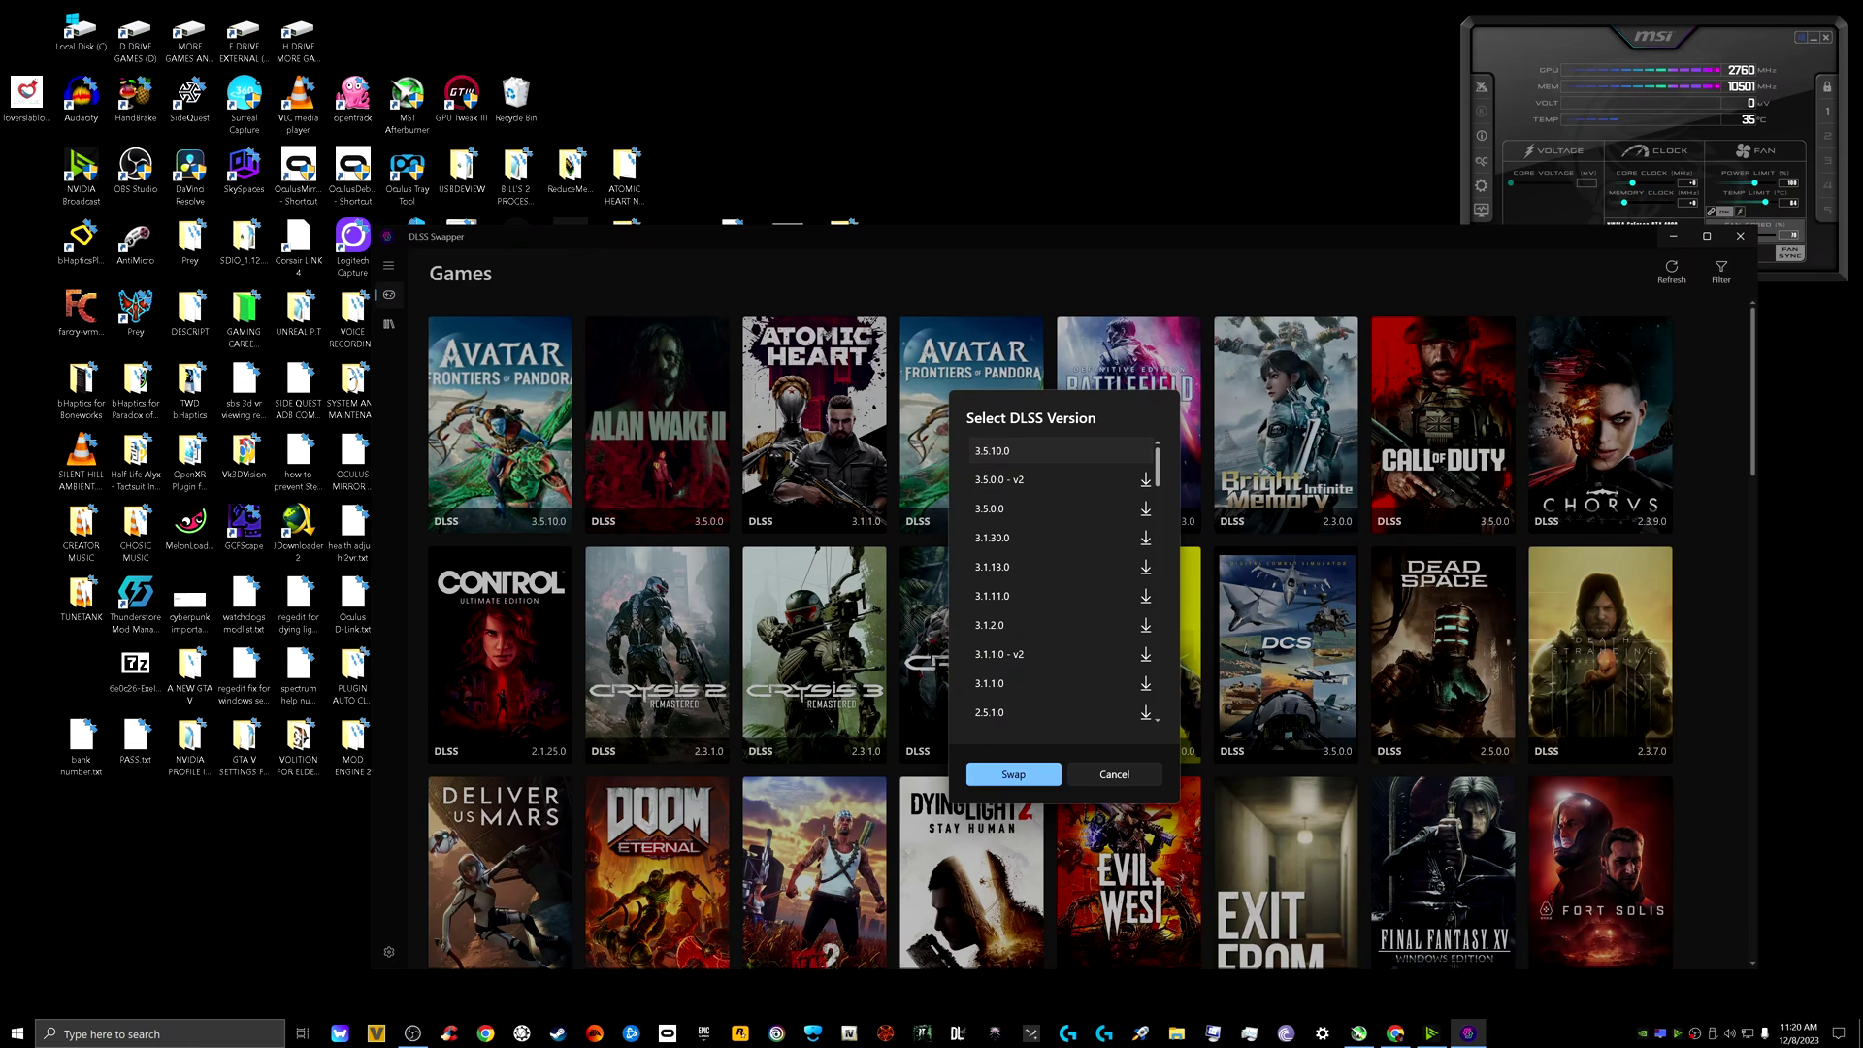
pyautogui.press('Escape')
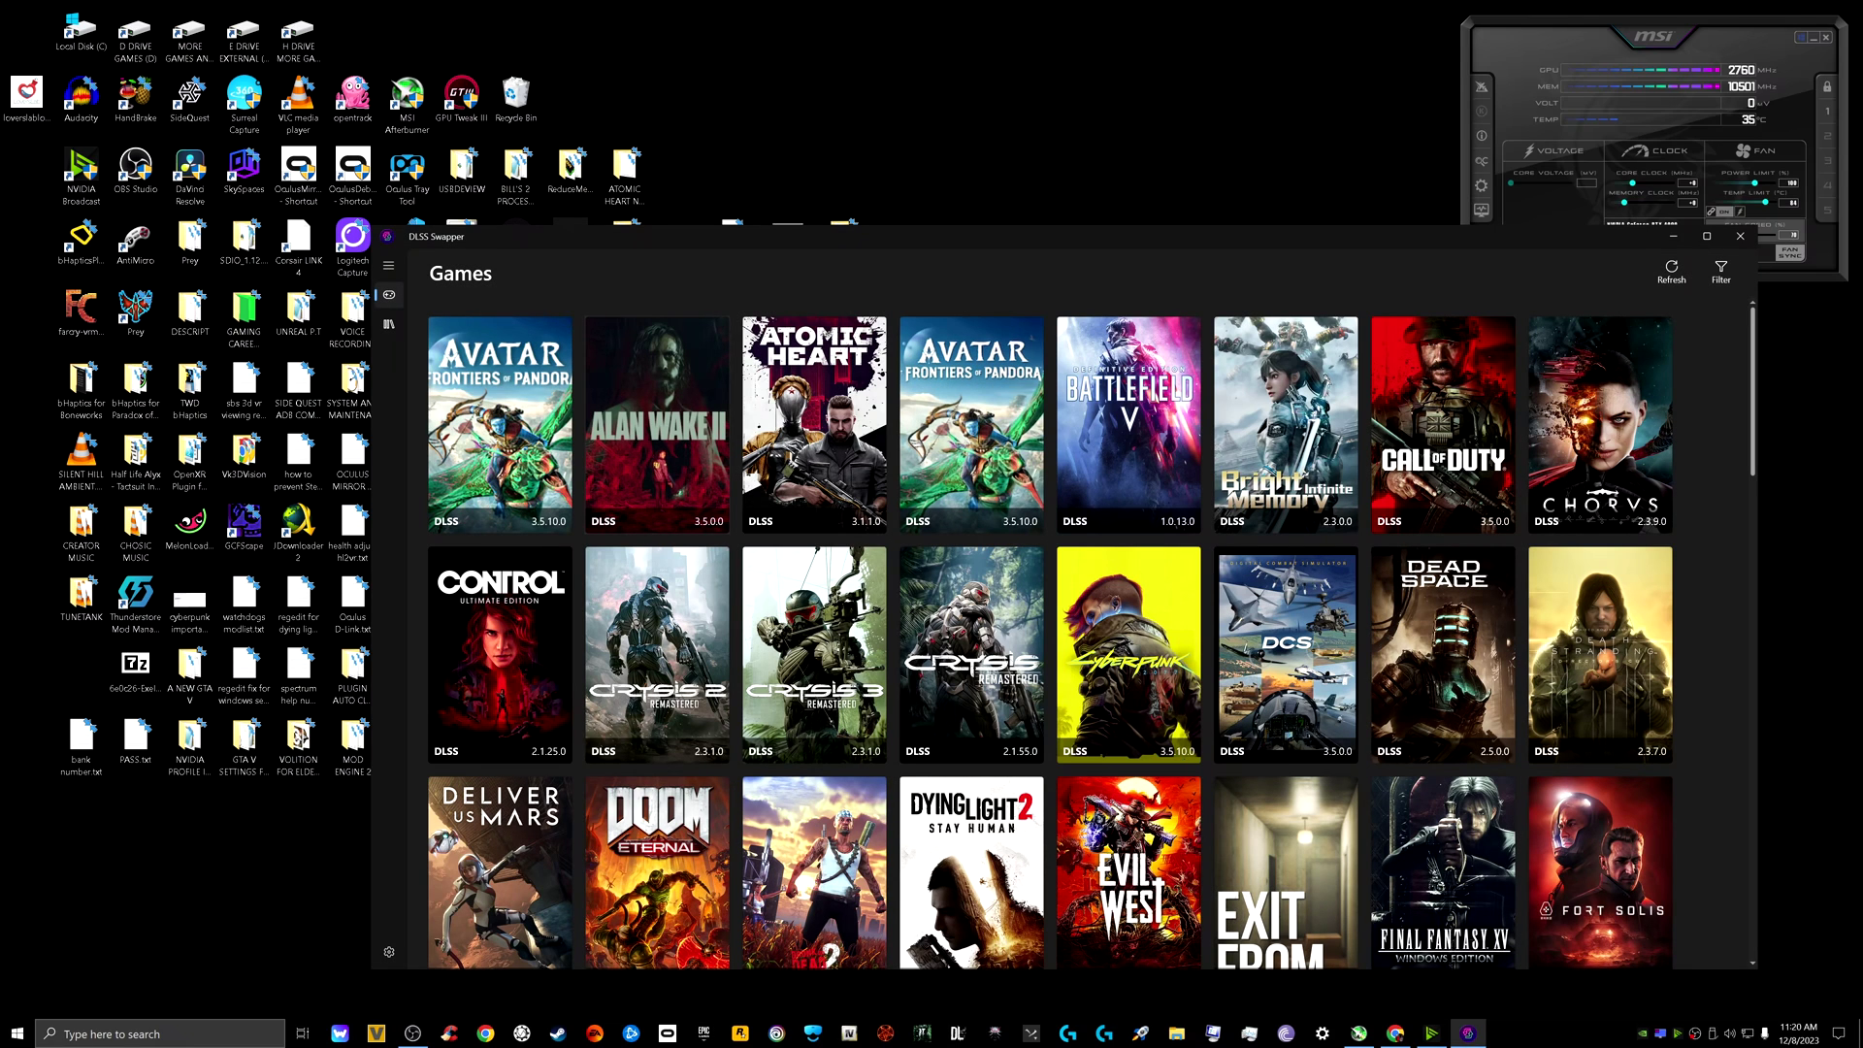
pyautogui.press('Return')
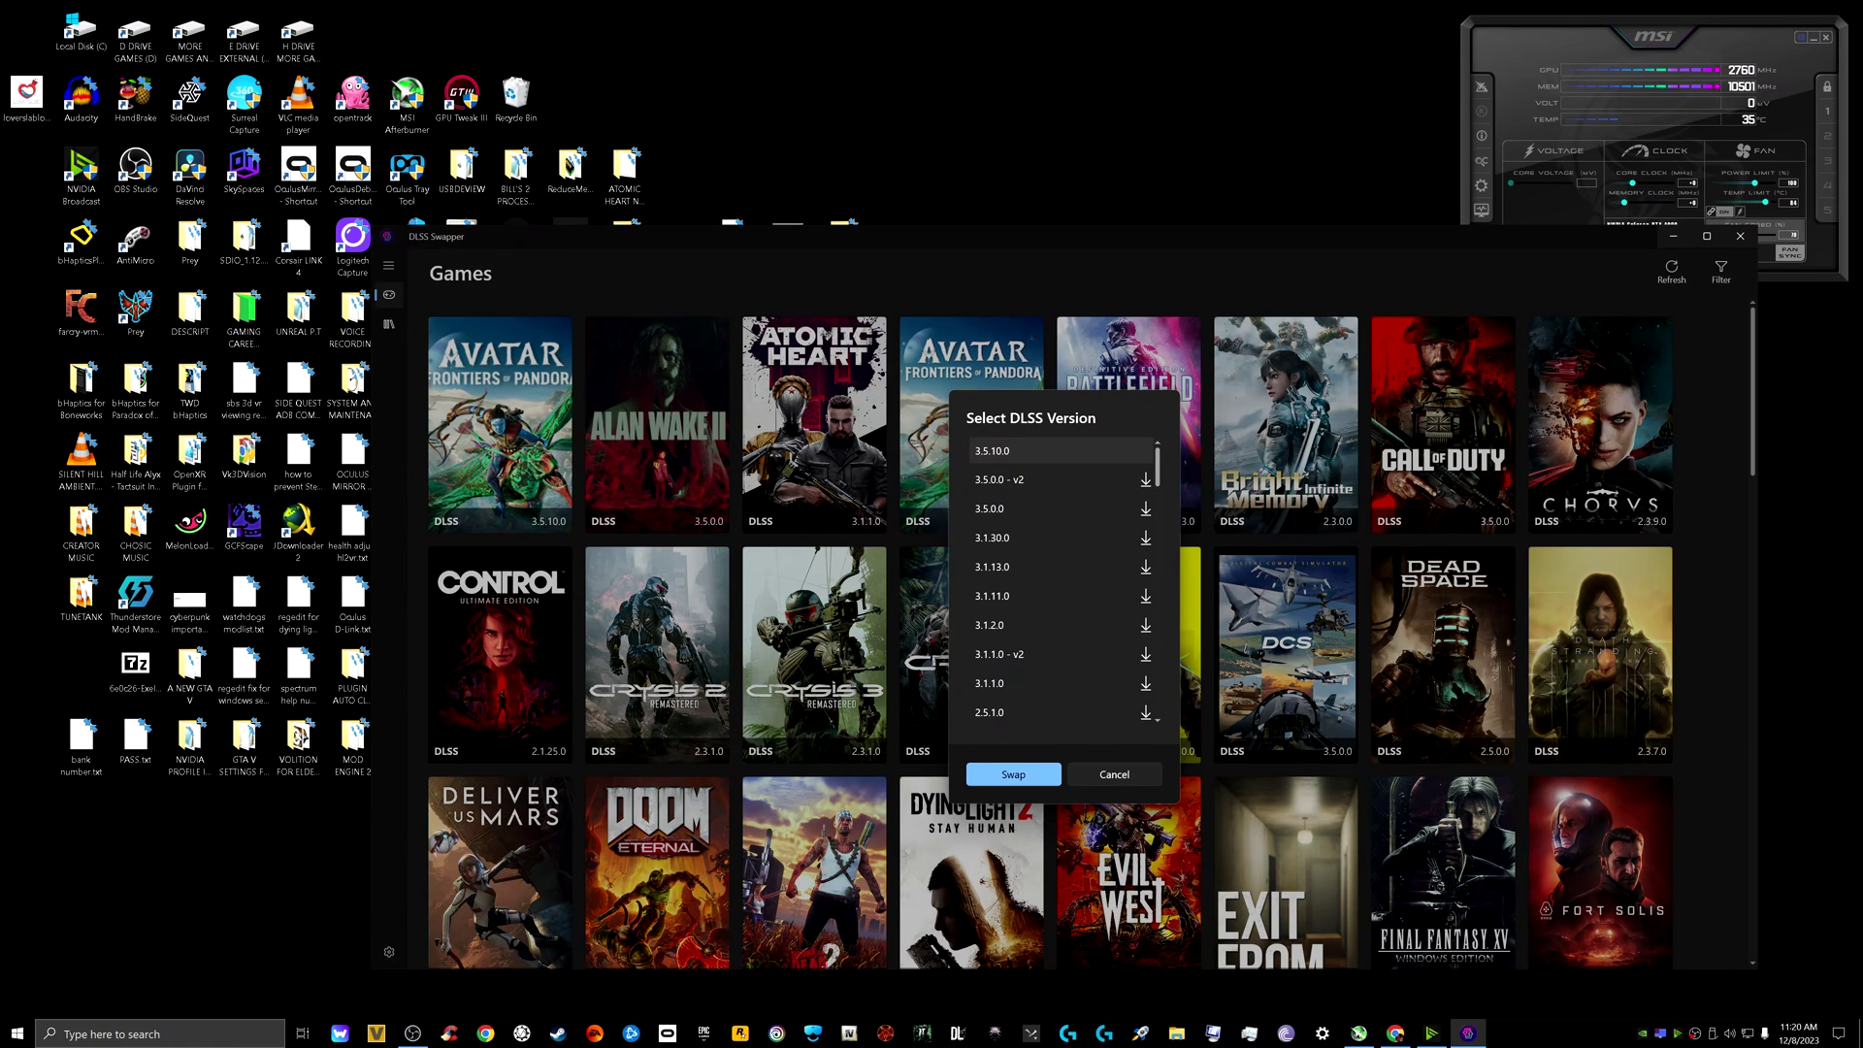
pyautogui.press('Escape')
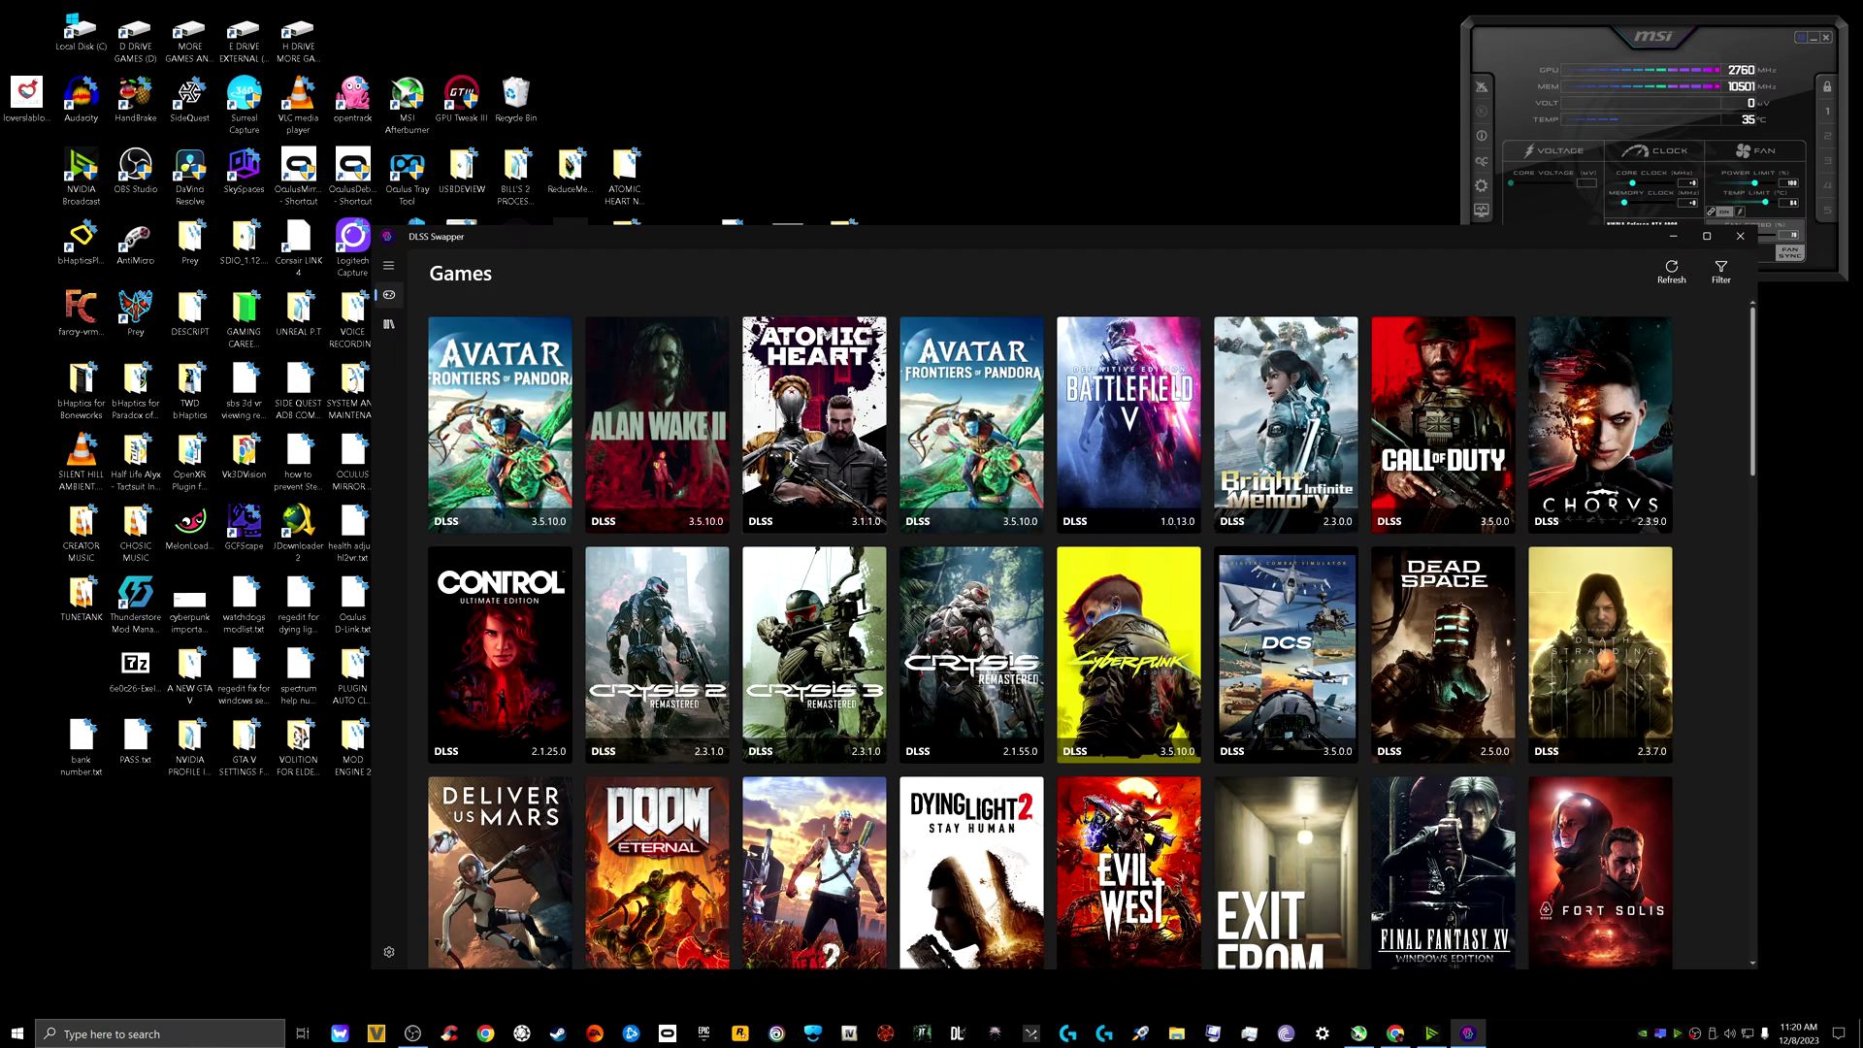
# Swap DLSS 3.5.10.0 into Atomic Heart, then recheck an already swapped game without changing it.
pyautogui.press('Return')
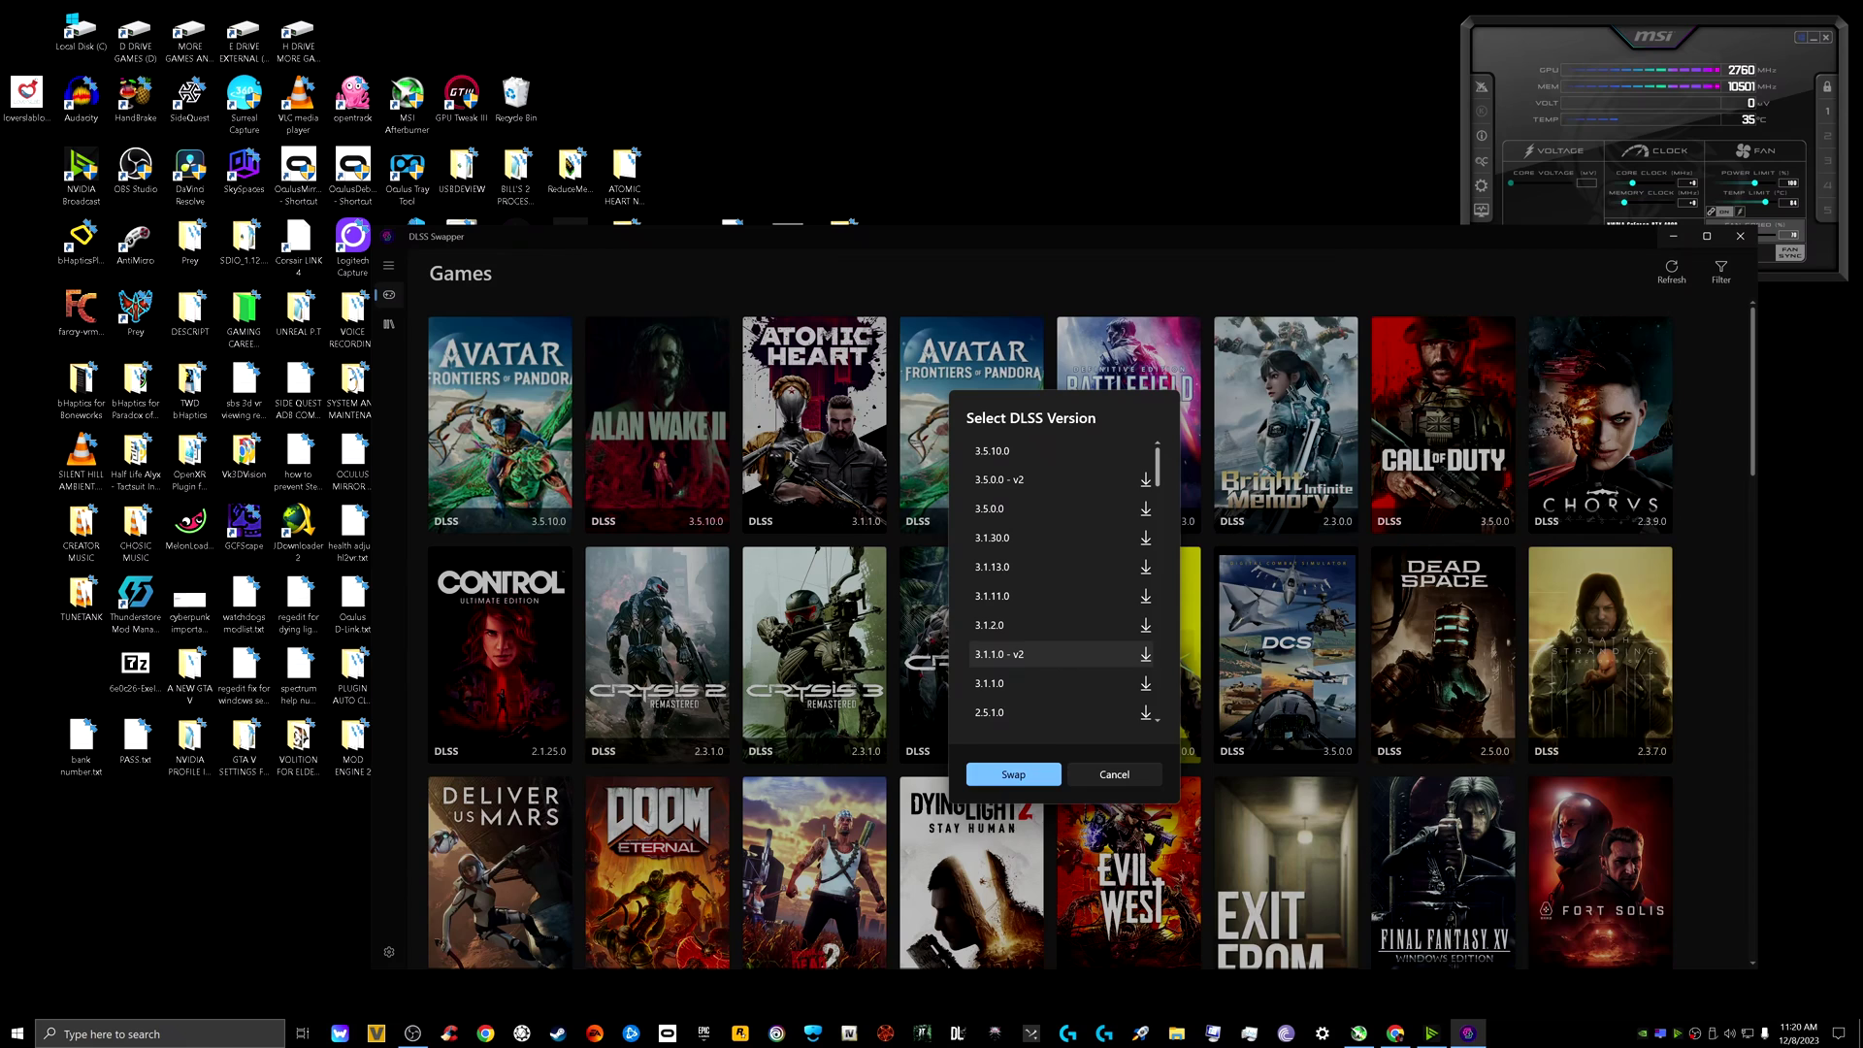
pyautogui.press('Down')
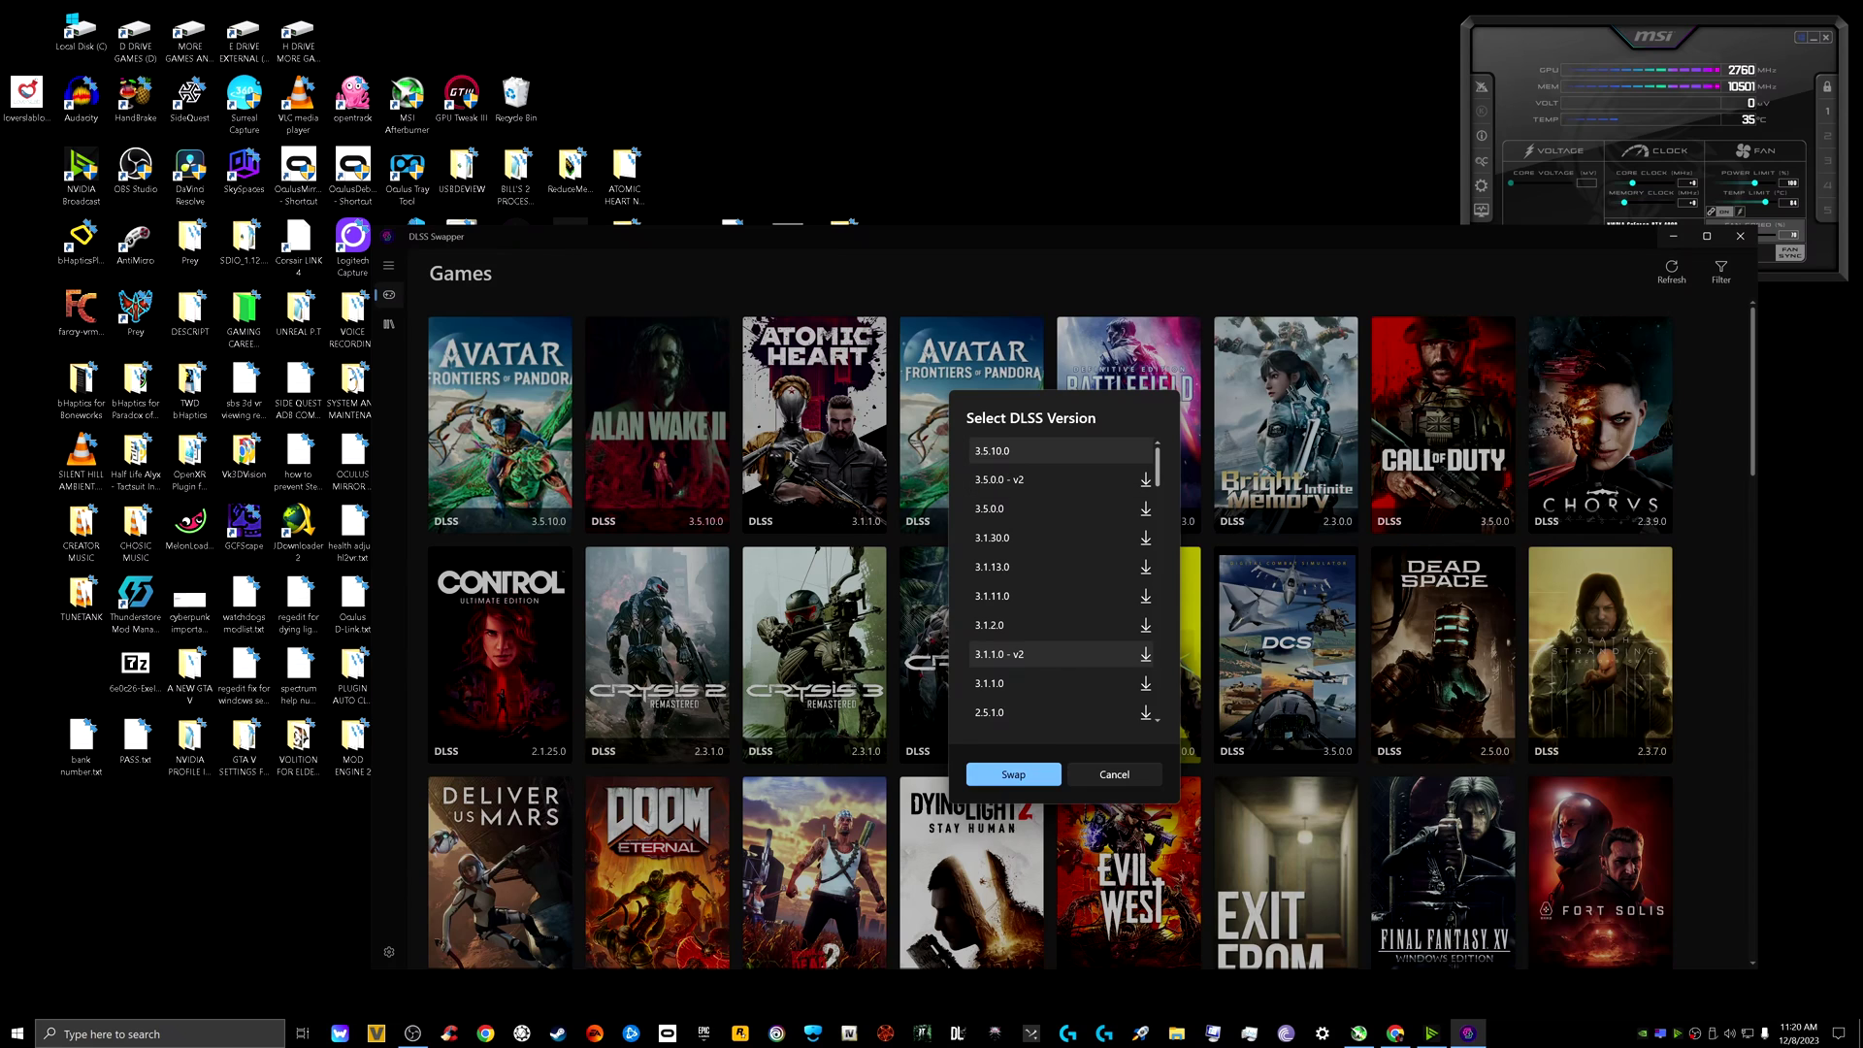
pyautogui.press('Return')
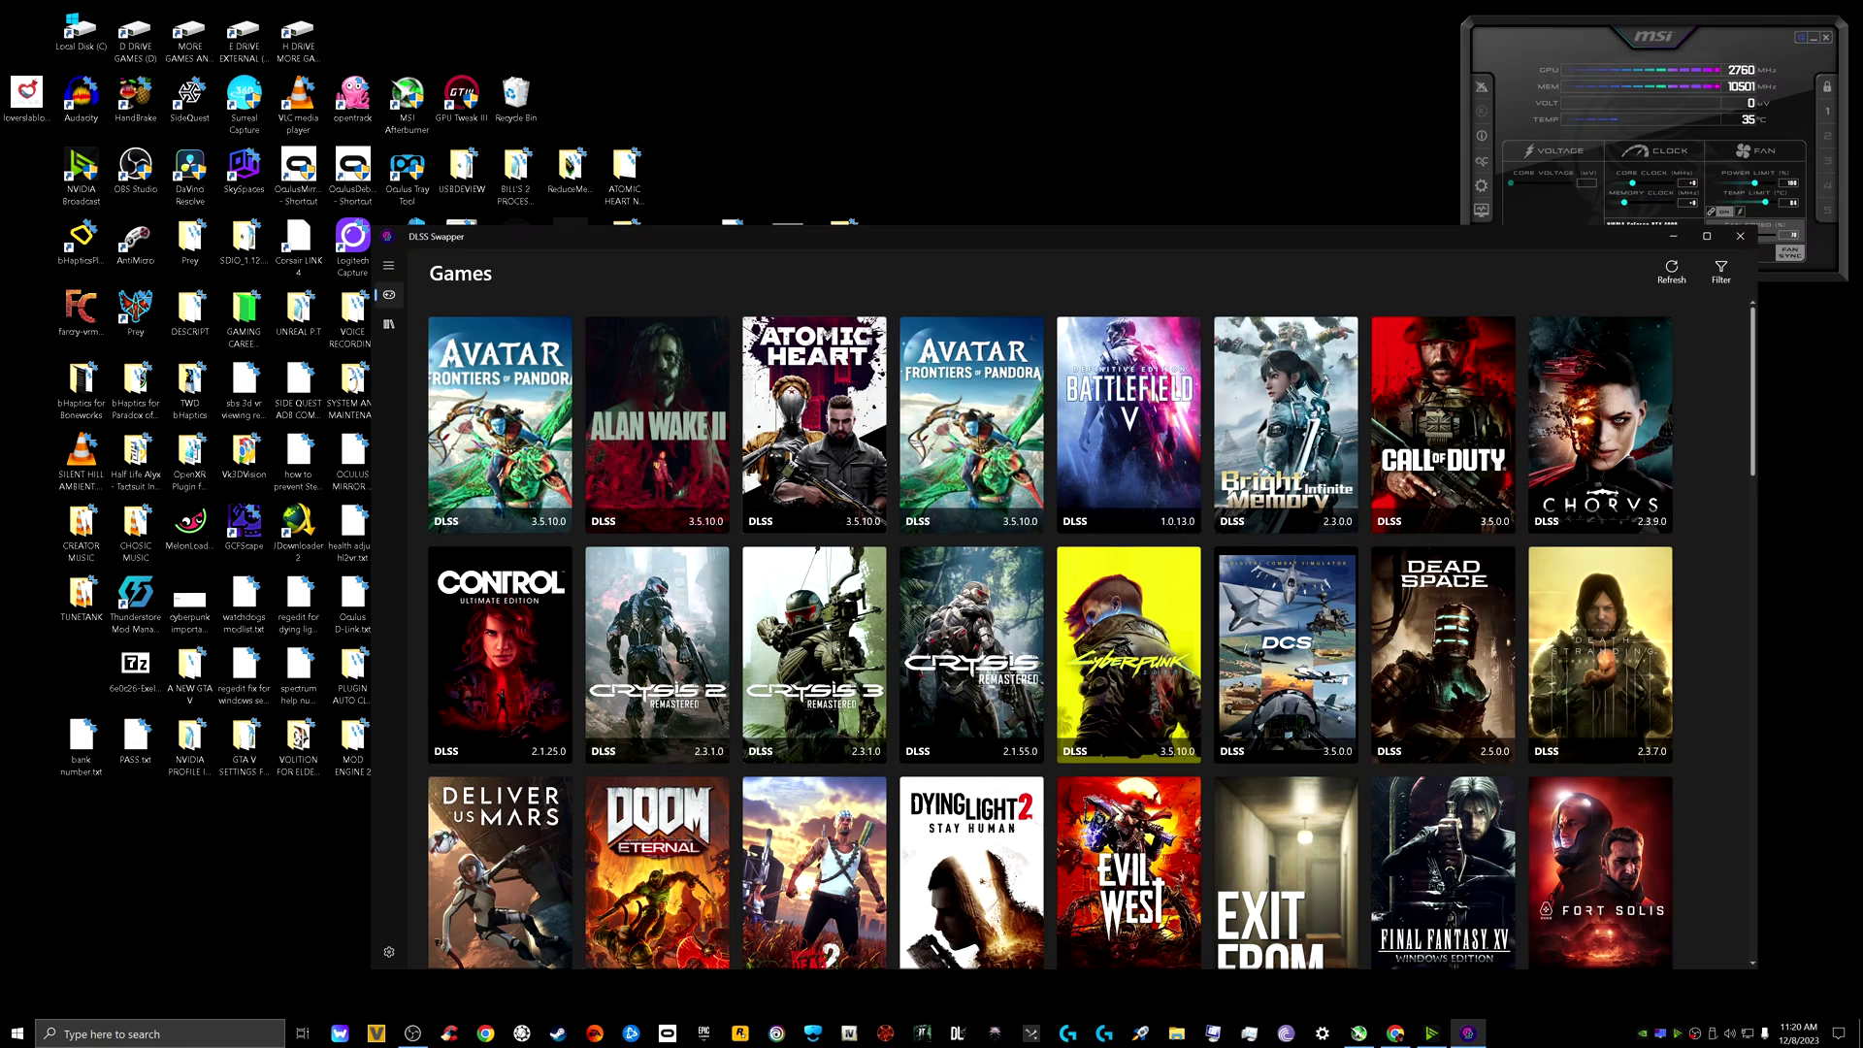
pyautogui.press('Return')
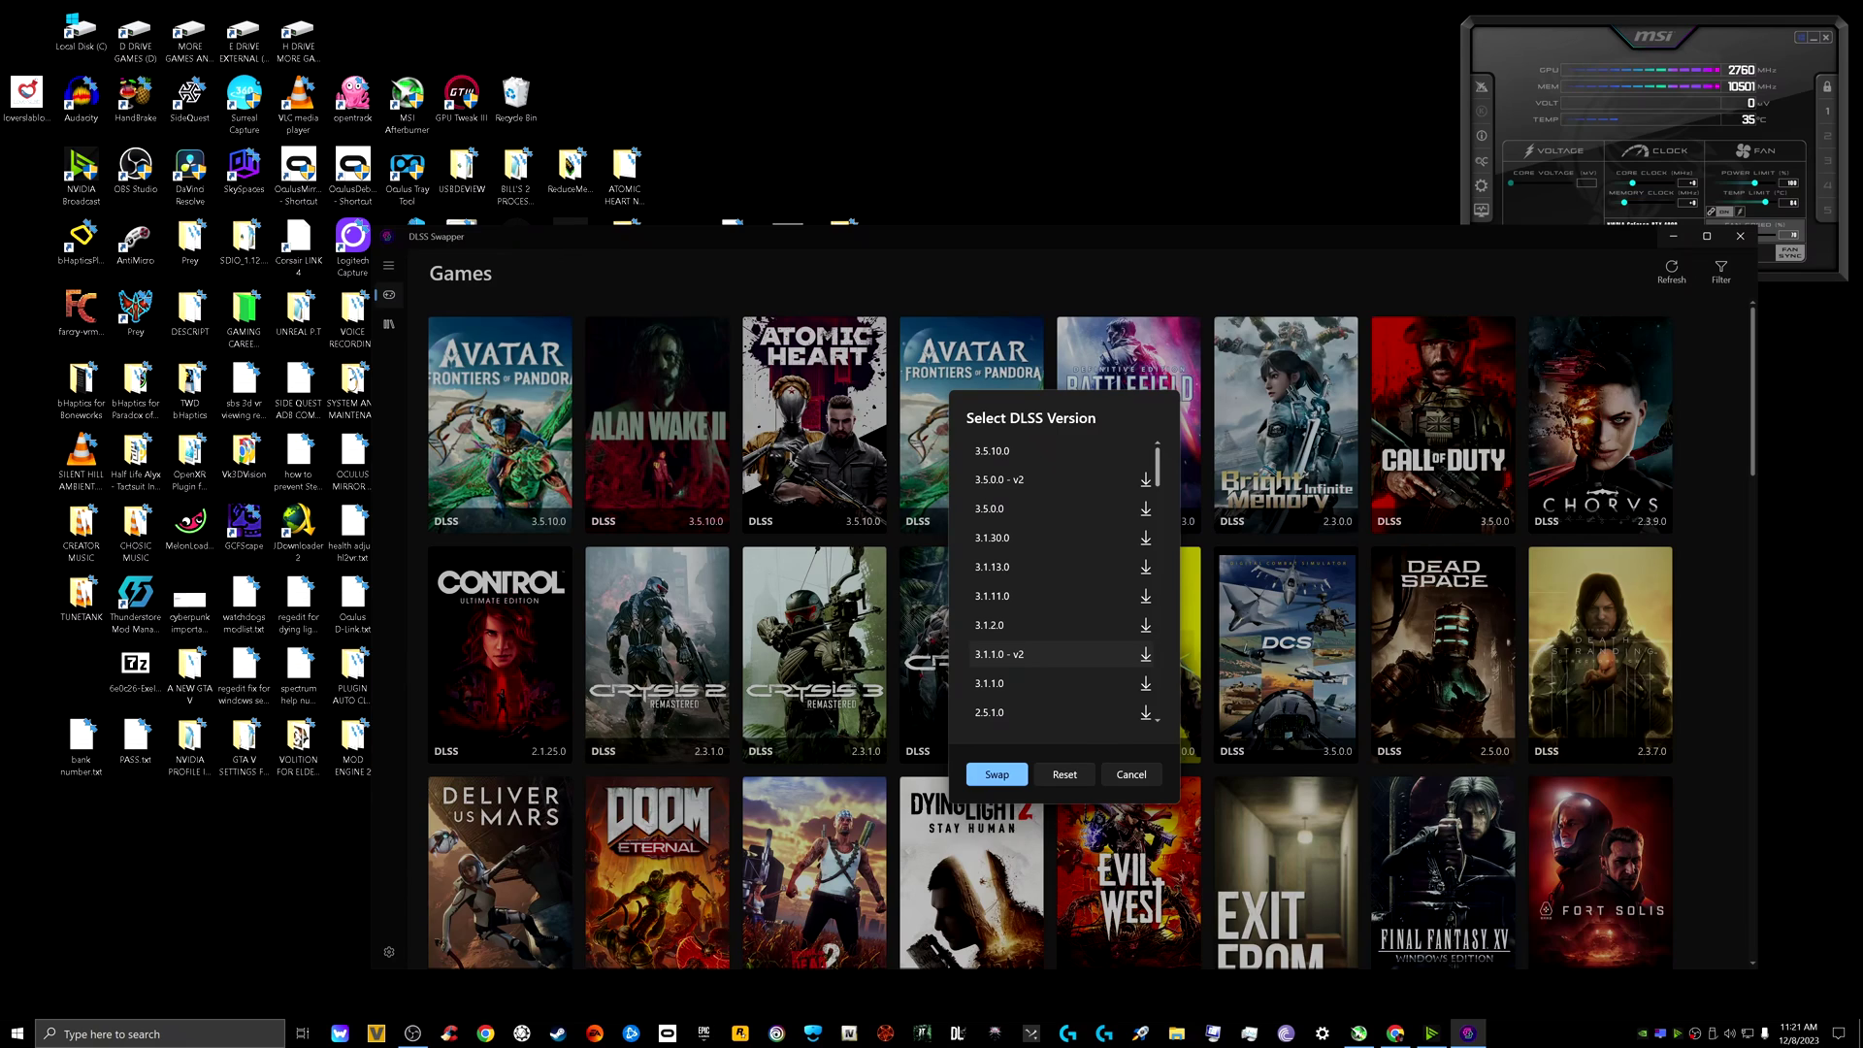
pyautogui.press('Escape')
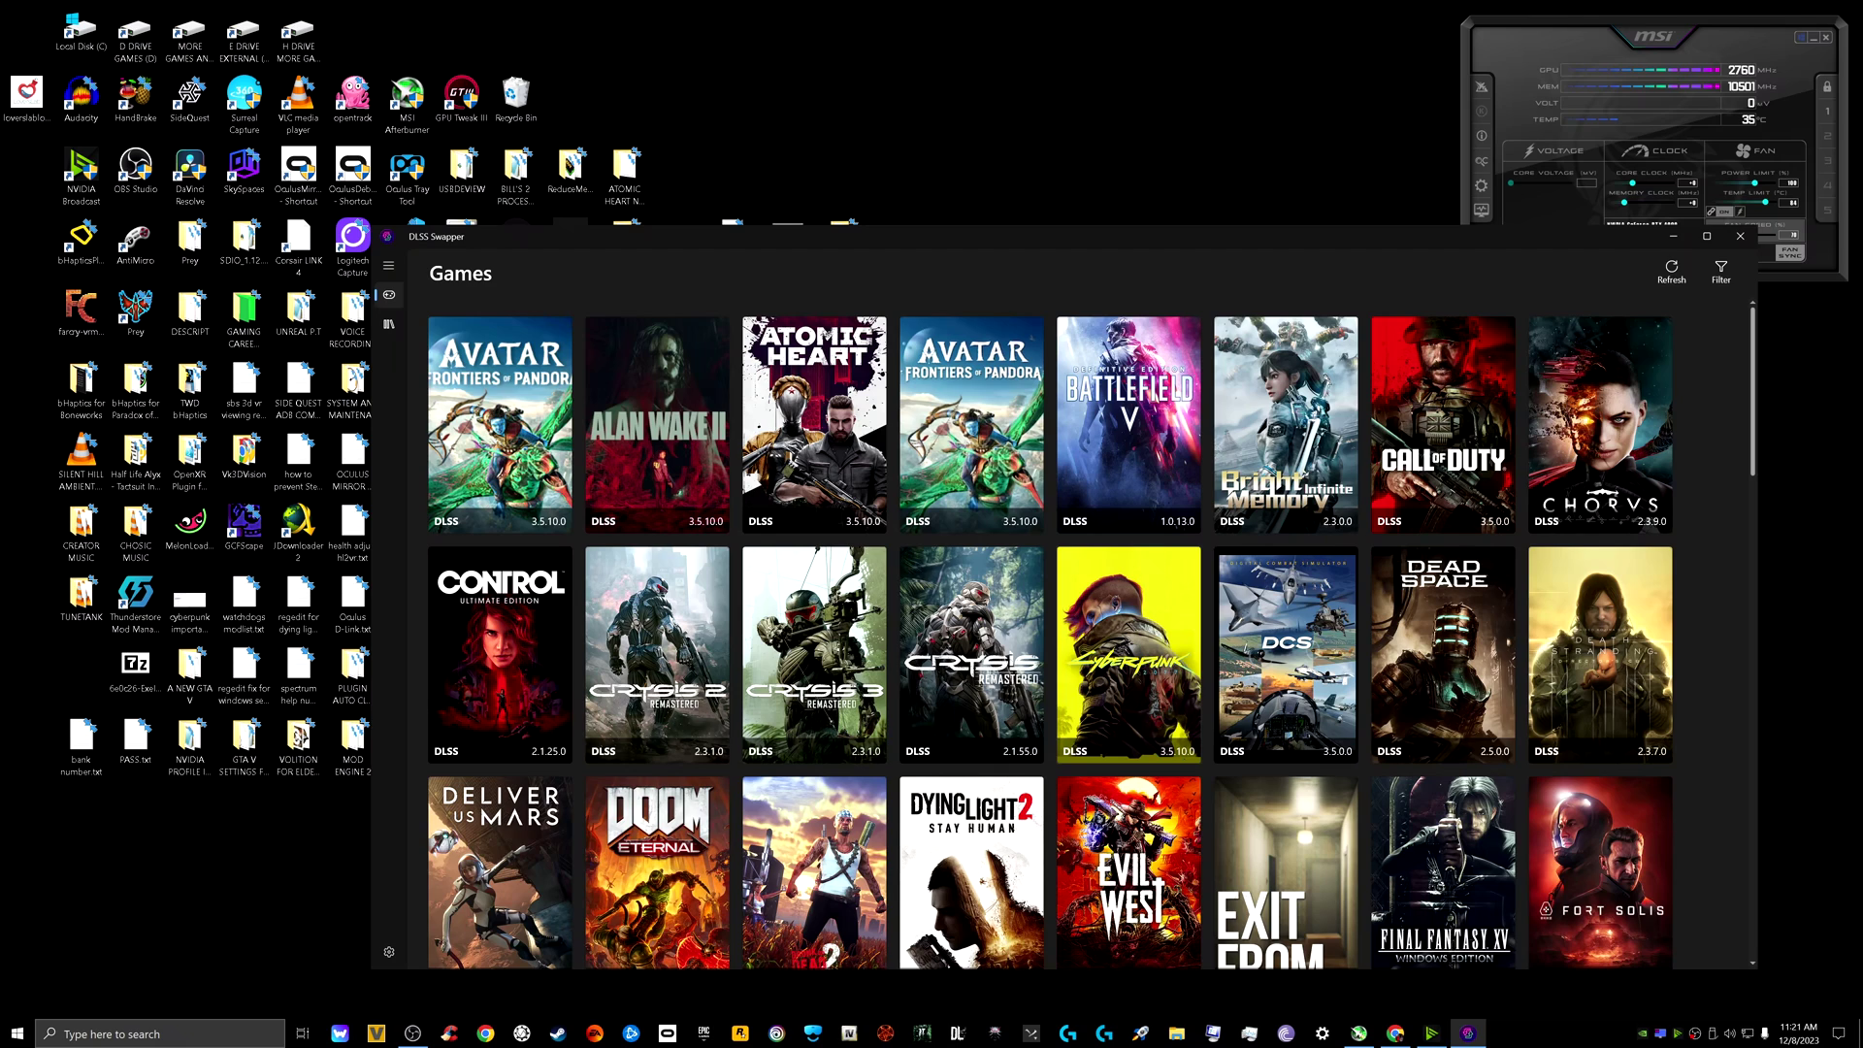
pyautogui.scroll(-1, 1092, 630)
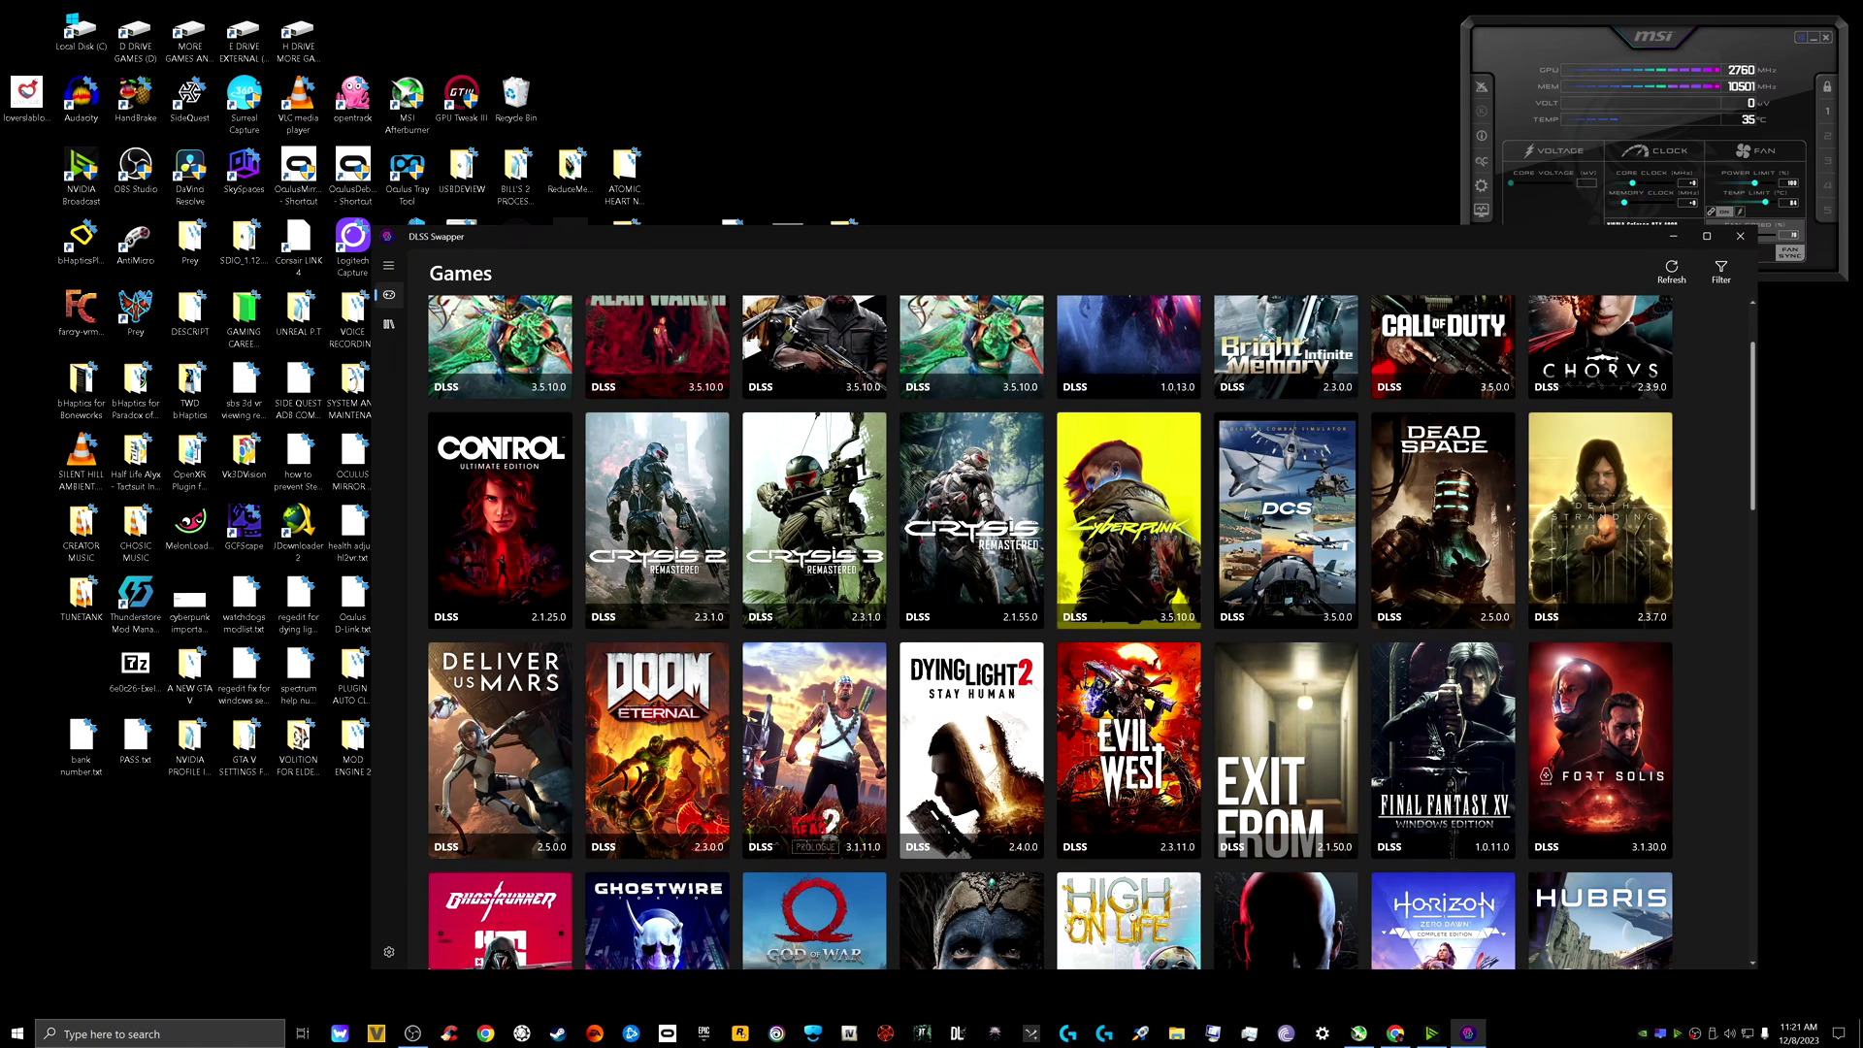
pyautogui.scroll(1, 1092, 631)
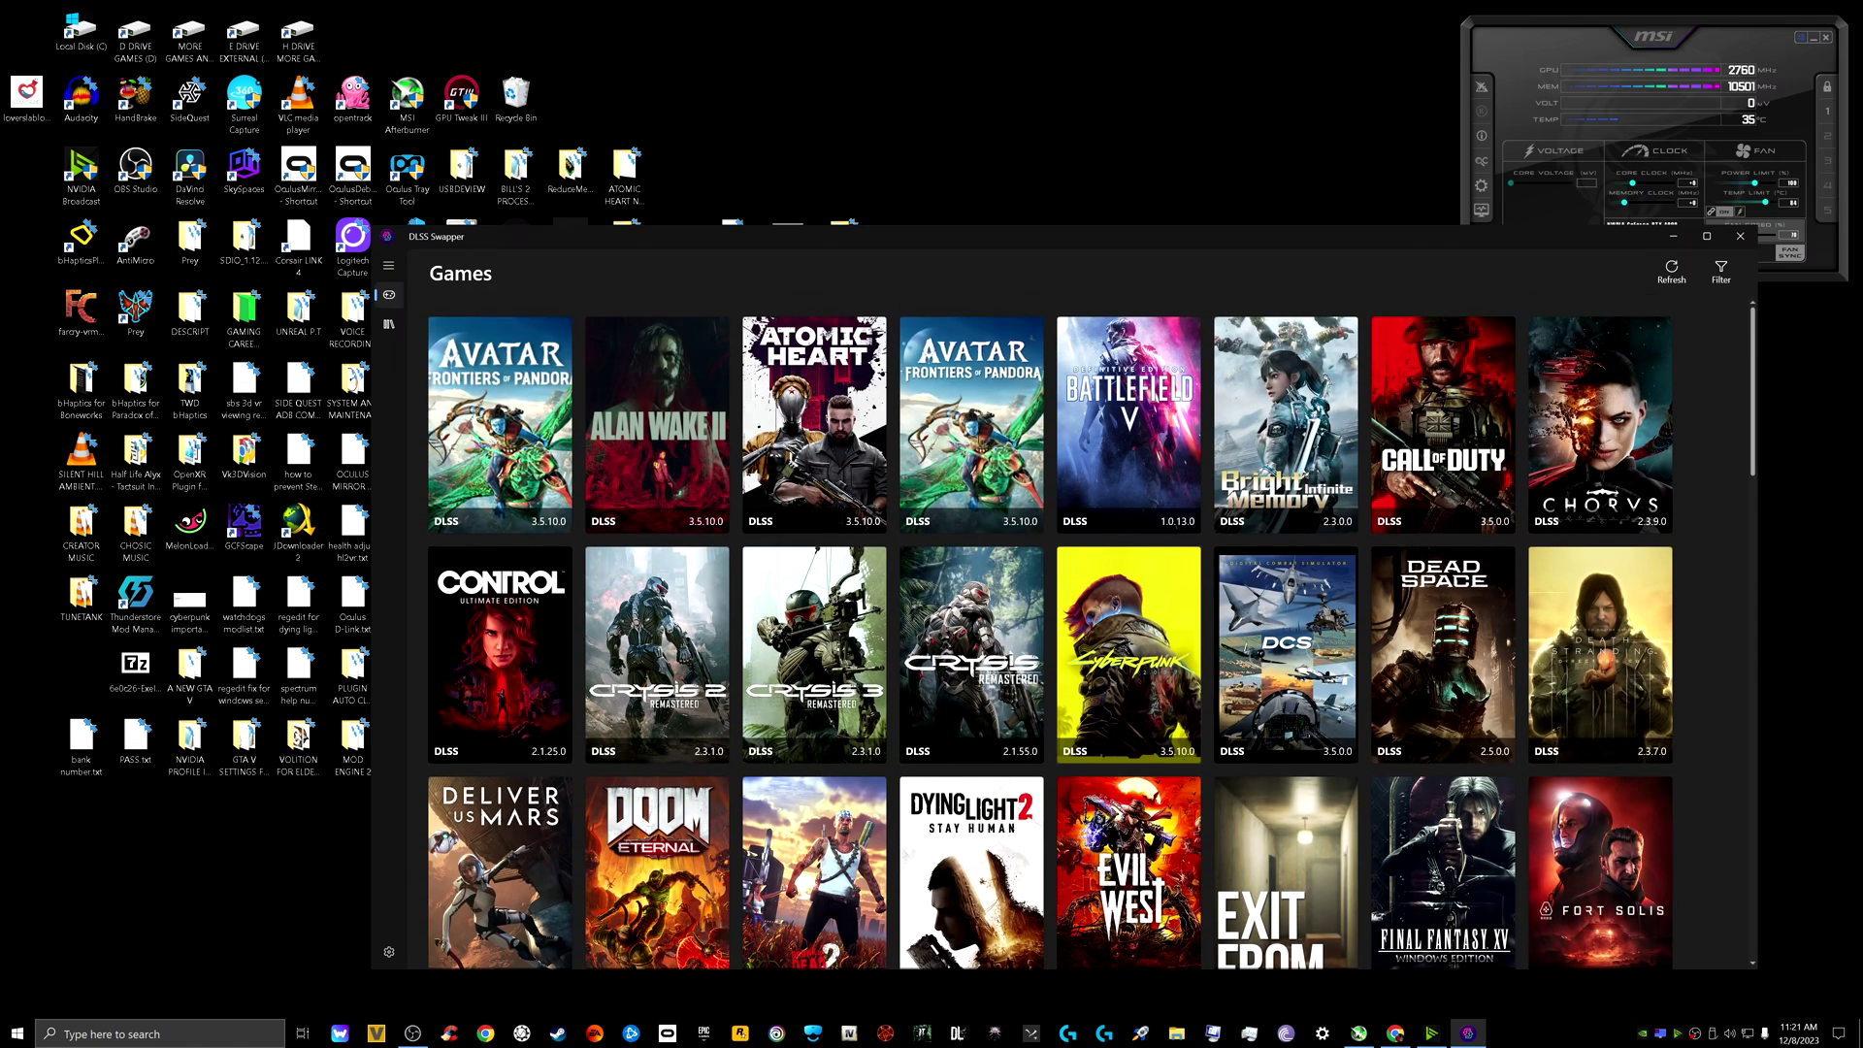